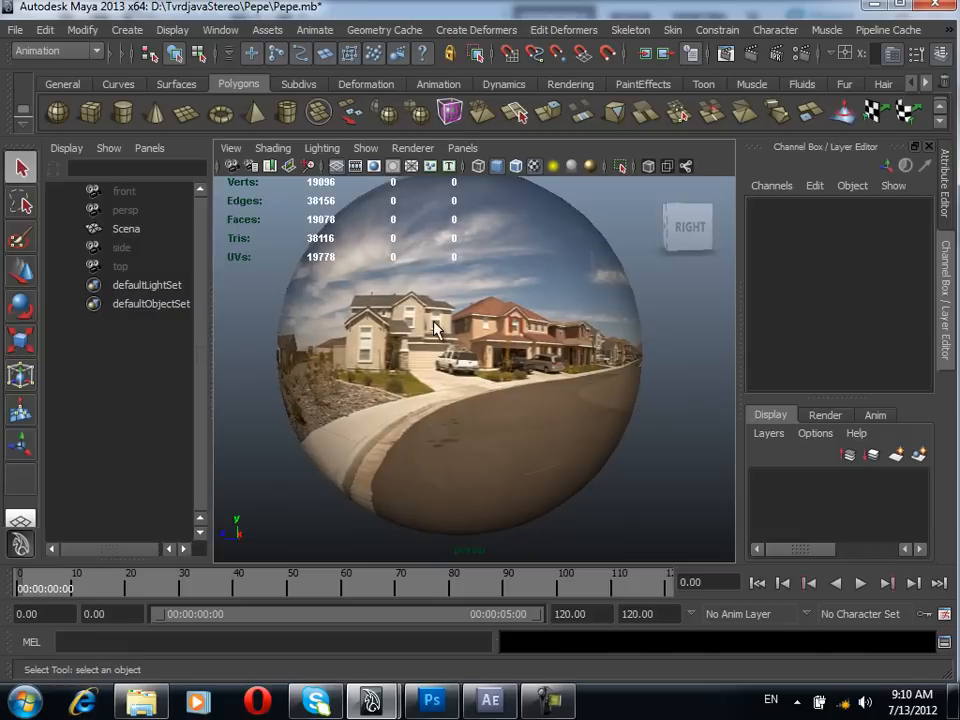
Examine the panorama-textured sphere from several sides in the perspective view, dismissing the antivirus notification.
scroll(460, 335, "down", 3)
scroll(460, 335, "down", 1)
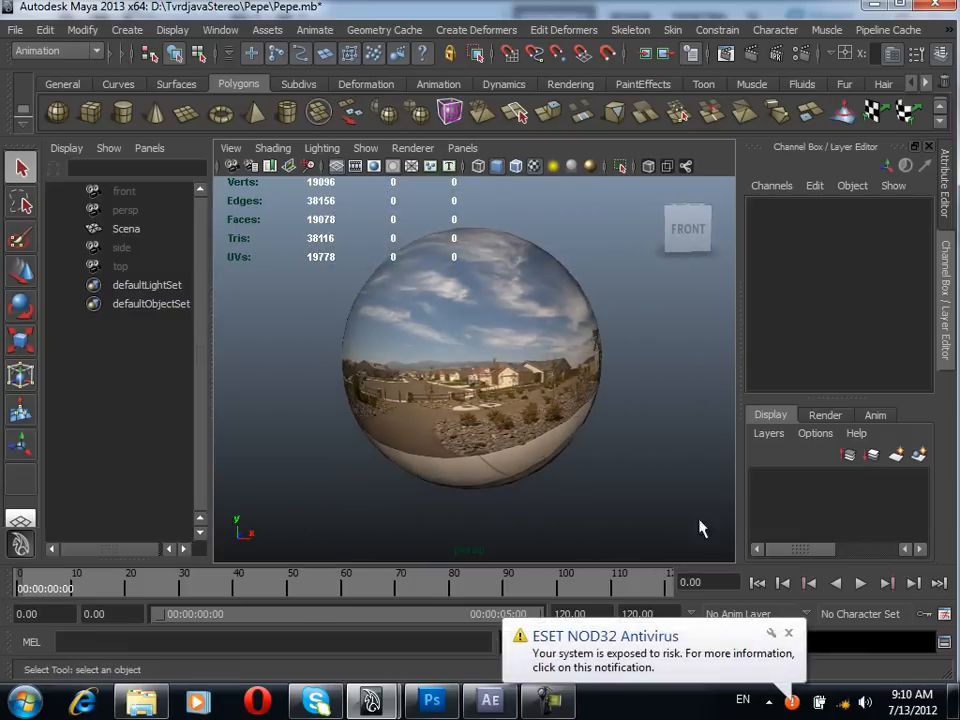
left_click(787, 635)
scroll(491, 349, "down", 2)
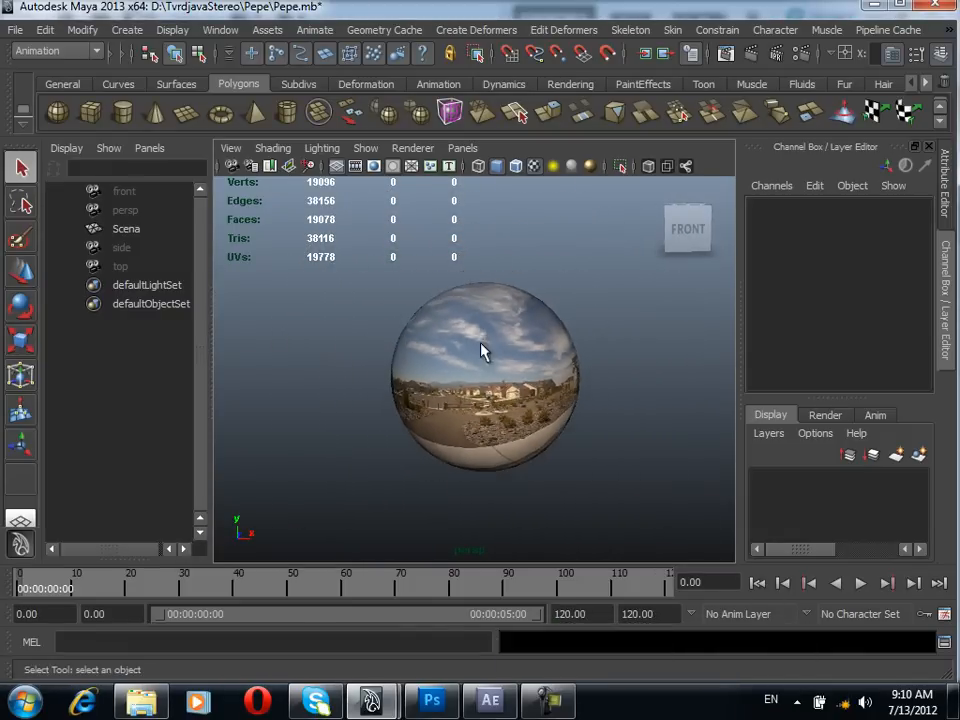
mouse_move(536, 357)
left_mouse_down("alt")
mouse_move(509, 318)
mouse_move(525, 362)
left_mouse_up("alt")
scroll(507, 325, "up", 3)
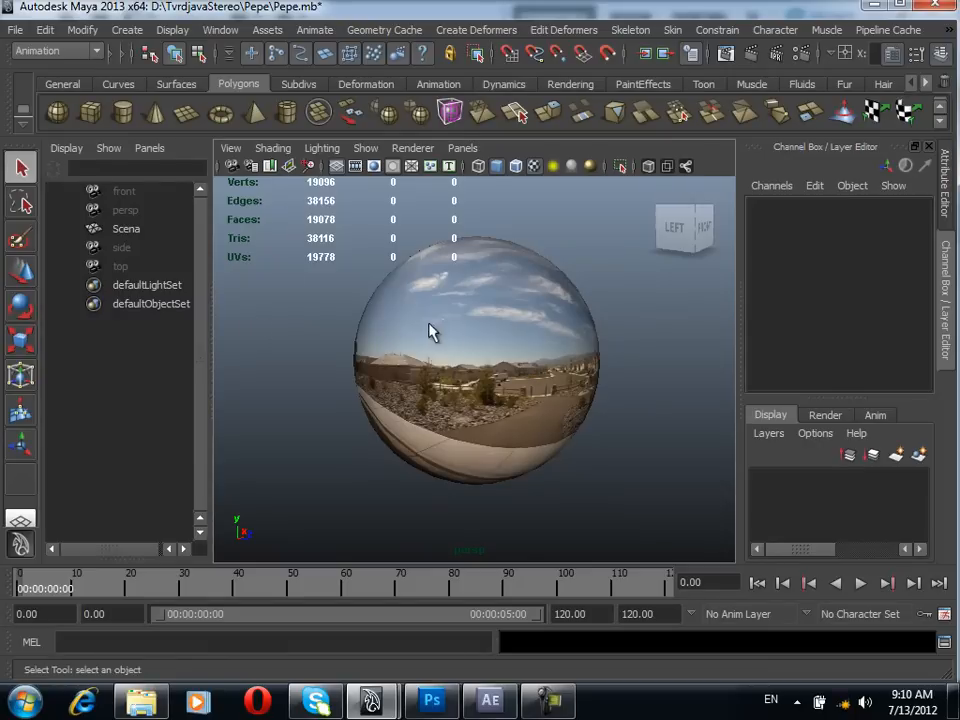
left_click(124, 233)
mouse_move(497, 332)
left_mouse_down("alt")
mouse_move(424, 332)
mouse_move(557, 365)
mouse_move(514, 321)
mouse_move(630, 339)
mouse_move(544, 424)
mouse_move(615, 382)
mouse_move(561, 369)
mouse_move(321, 376)
mouse_move(613, 371)
mouse_move(396, 371)
mouse_move(621, 367)
mouse_move(615, 339)
mouse_move(583, 368)
mouse_move(394, 342)
mouse_move(284, 347)
left_mouse_up("alt")
left_click(146, 411)
left_click(590, 366)
mouse_move(495, 362)
left_mouse_down("alt")
mouse_move(405, 349)
mouse_move(407, 384)
left_mouse_up("alt")
mouse_move(514, 386)
left_mouse_down("alt")
mouse_move(447, 372)
mouse_move(459, 370)
left_mouse_up("alt")
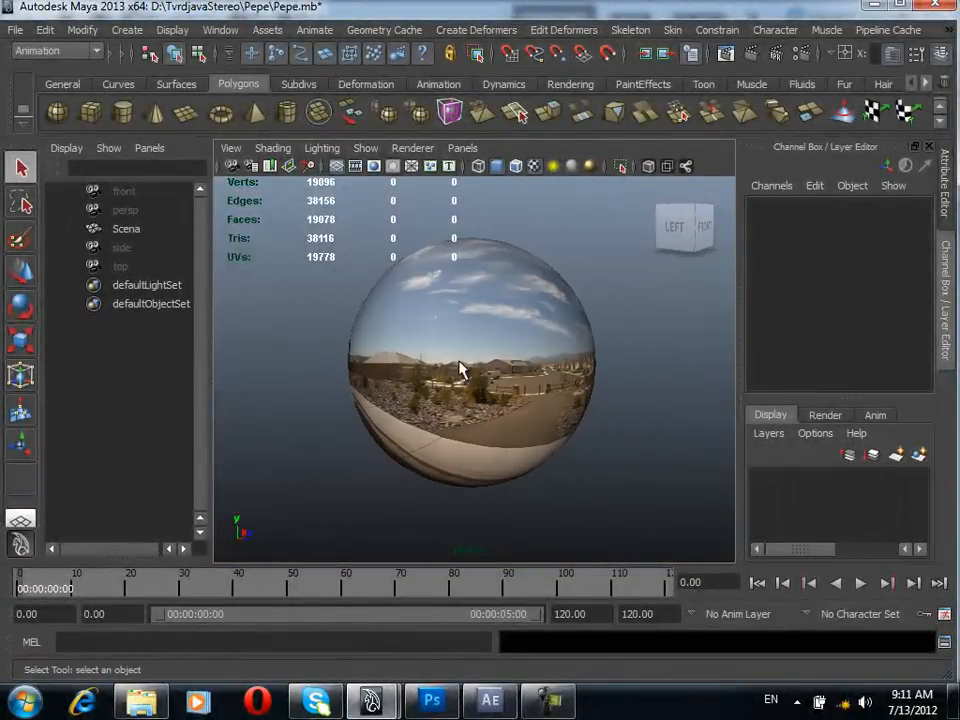
Select the Scena object and check that OBJexport is offered as a file type for exporting the selection, without exporting.
left_click(127, 232)
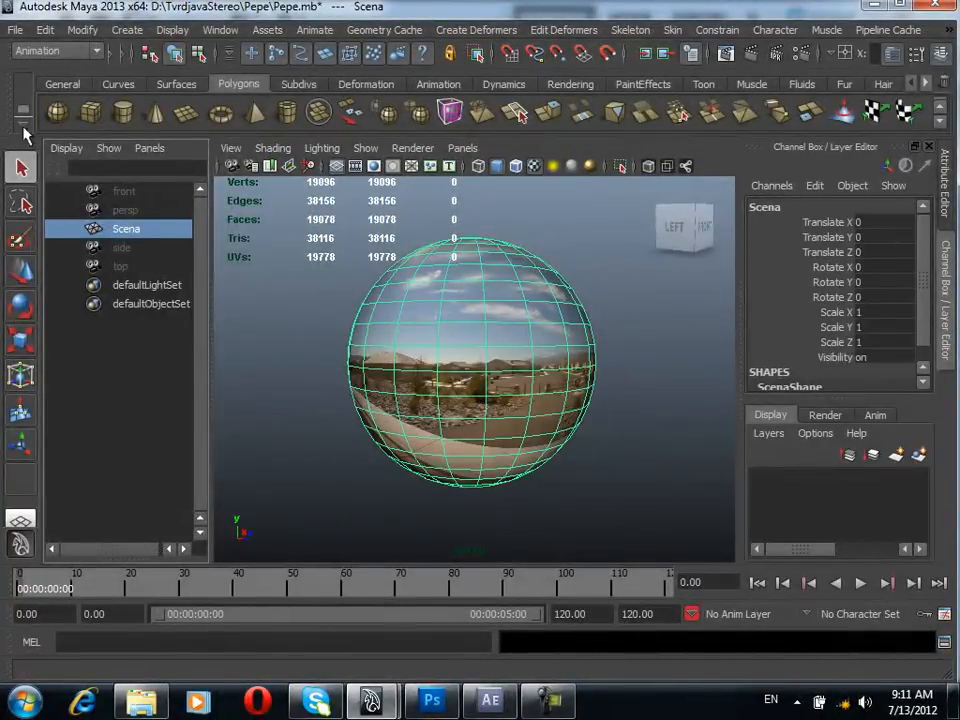
left_click(16, 30)
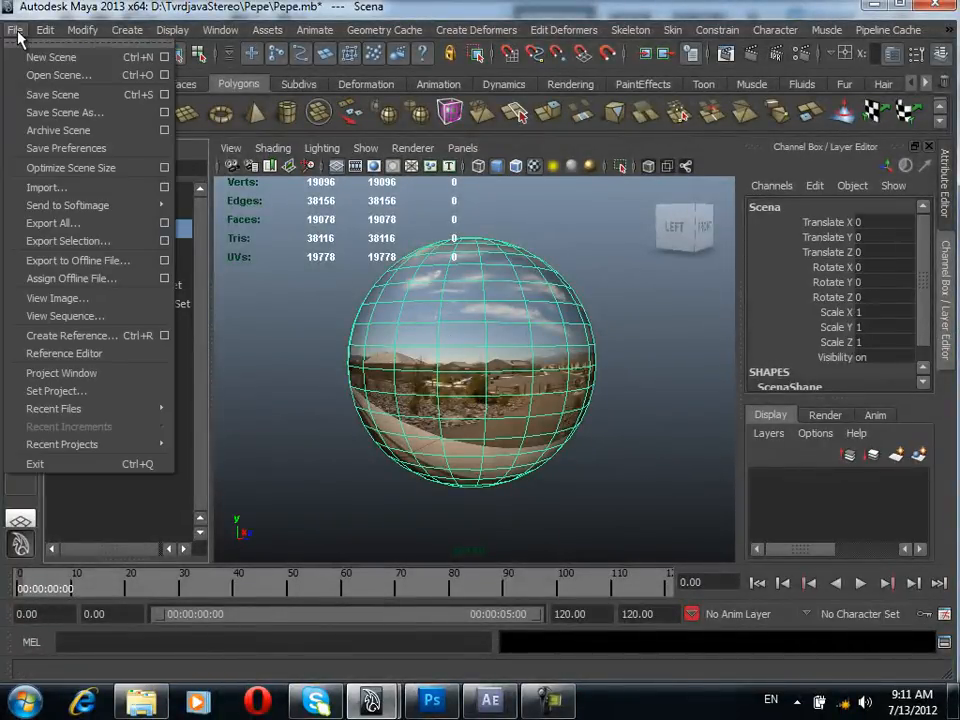
left_click(72, 252)
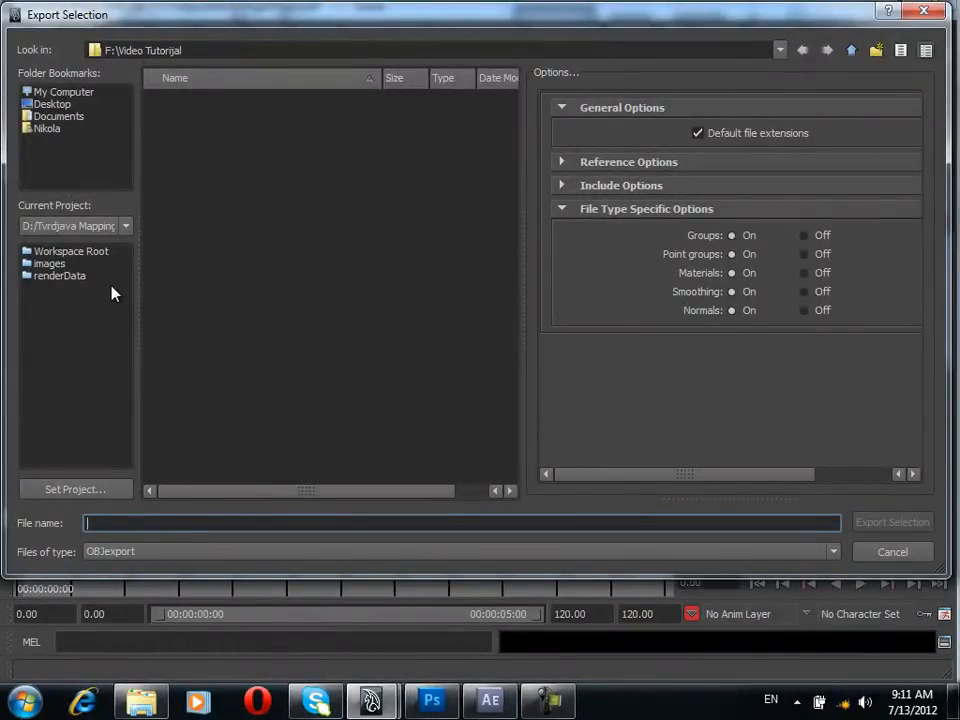
left_click(255, 553)
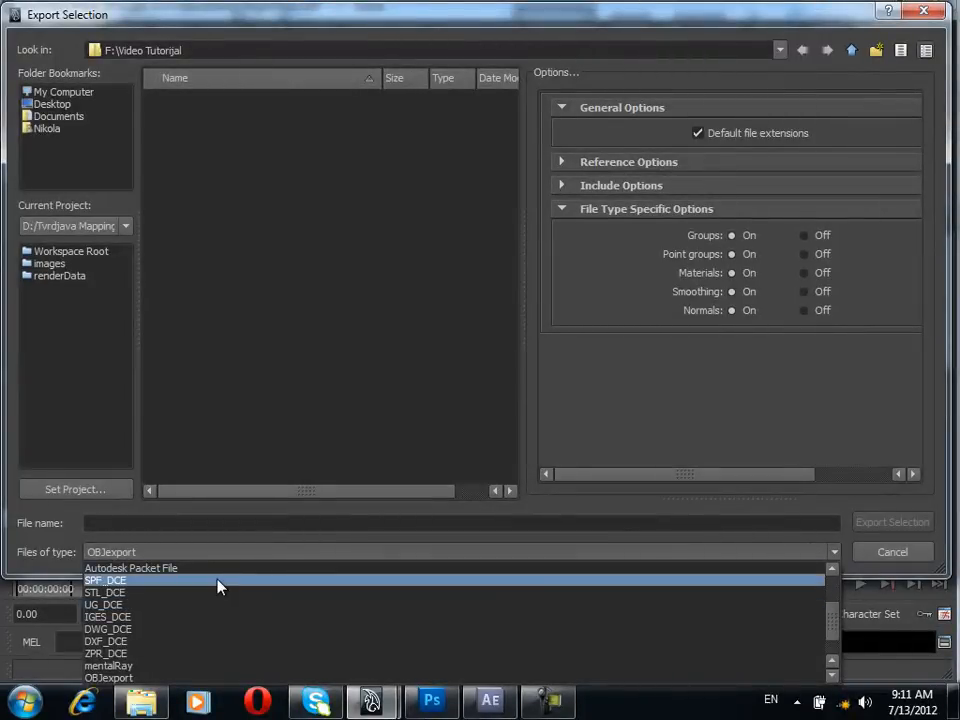
left_click(118, 678)
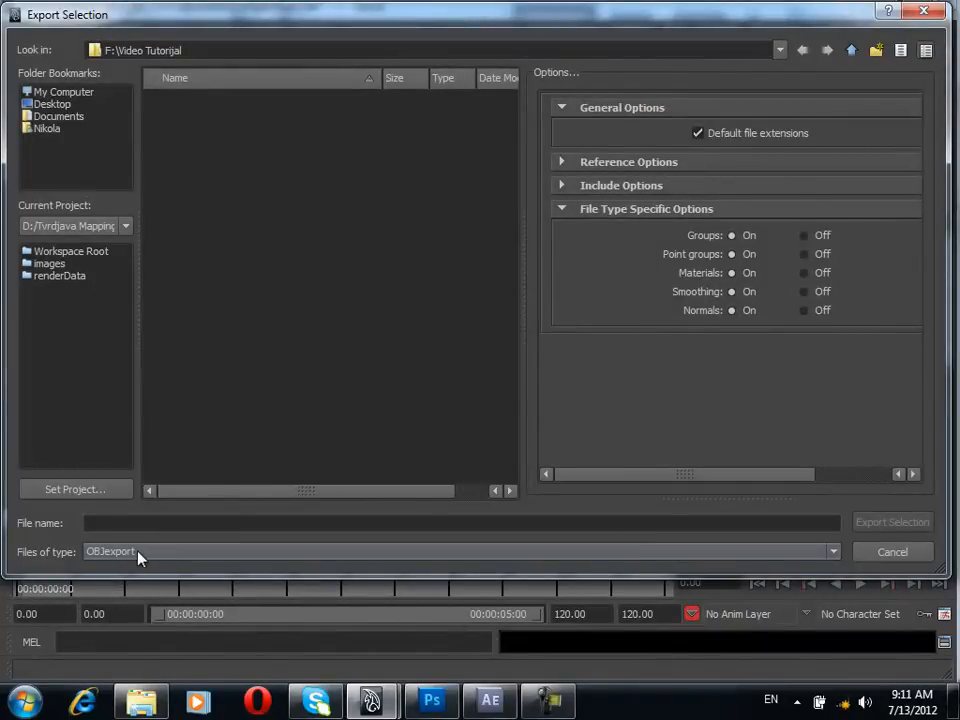
left_click(141, 558)
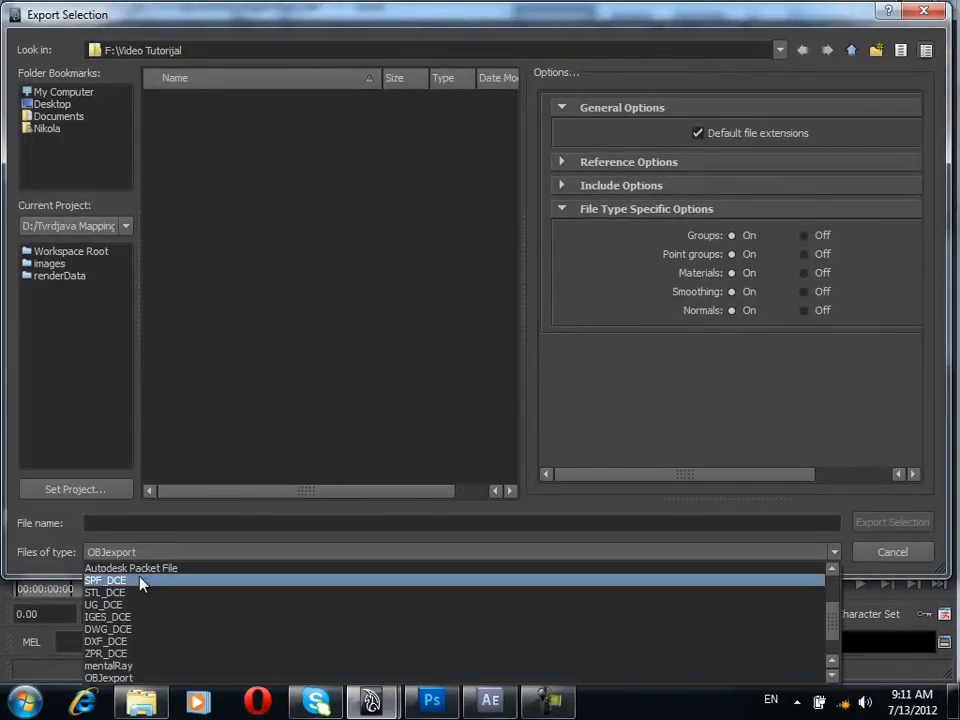
left_click(108, 678)
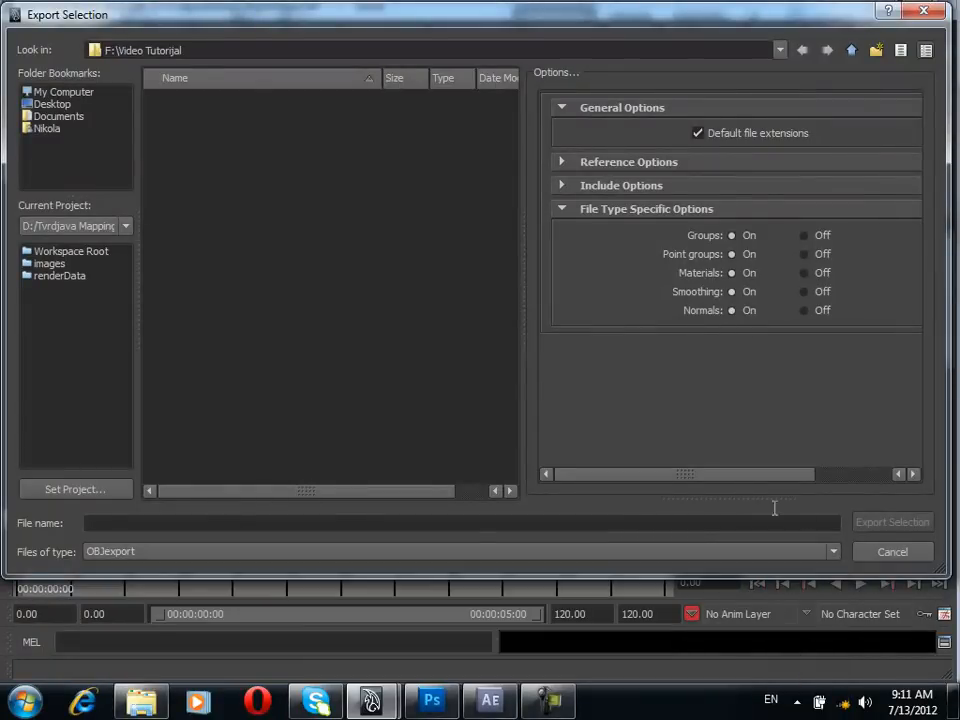
left_click(890, 552)
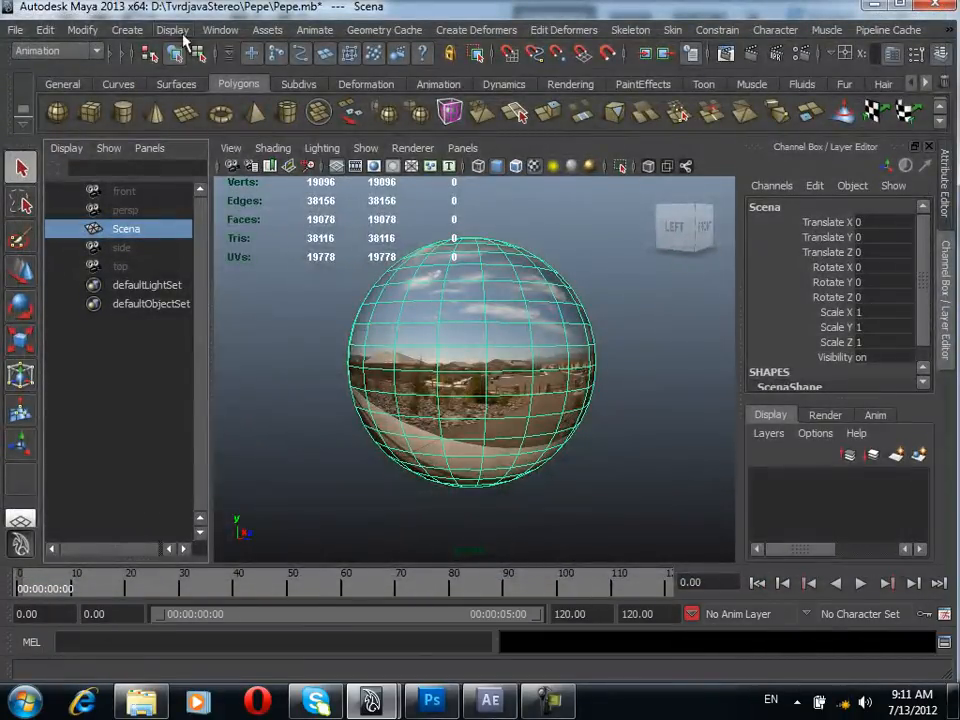
Check in the Plug-in Manager whether objExport.mll is set to Loaded and Auto load.
left_click(220, 30)
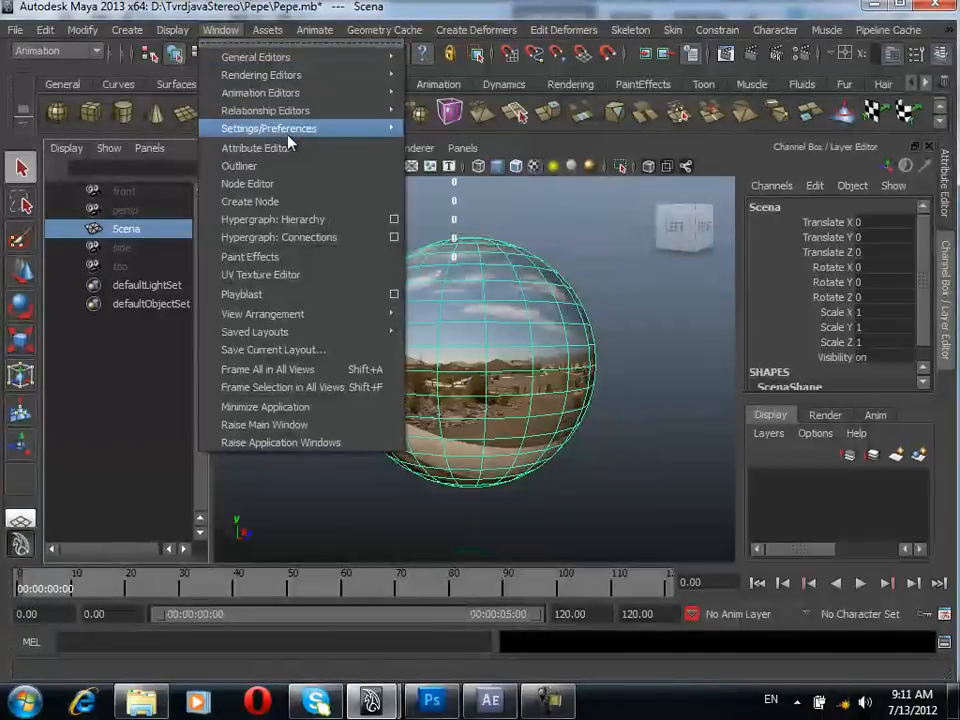
mouse_move(336, 130)
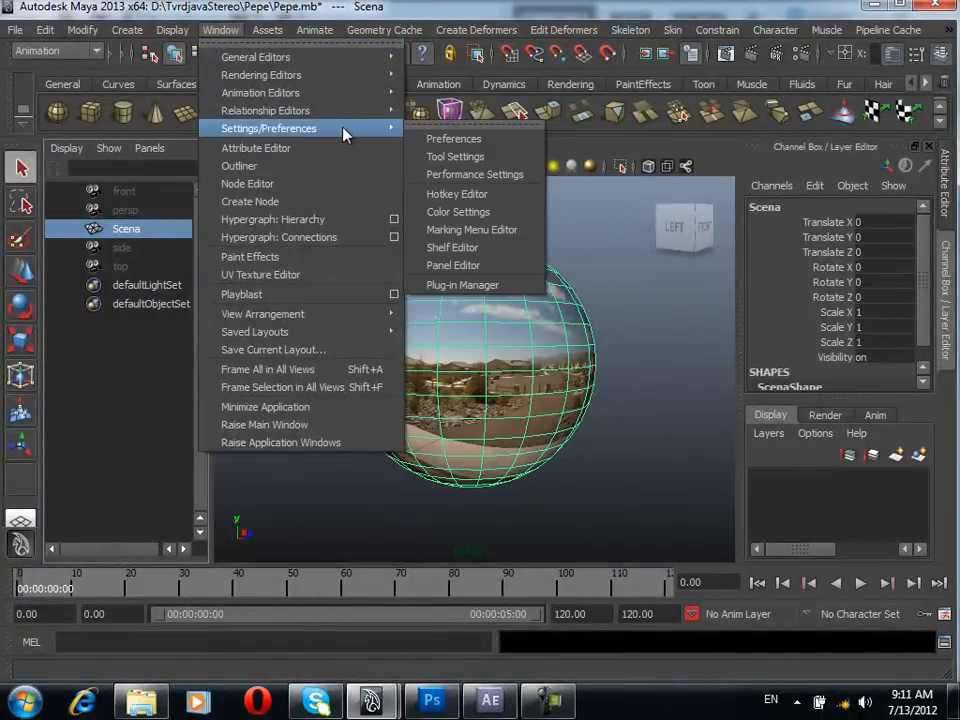
left_click(462, 285)
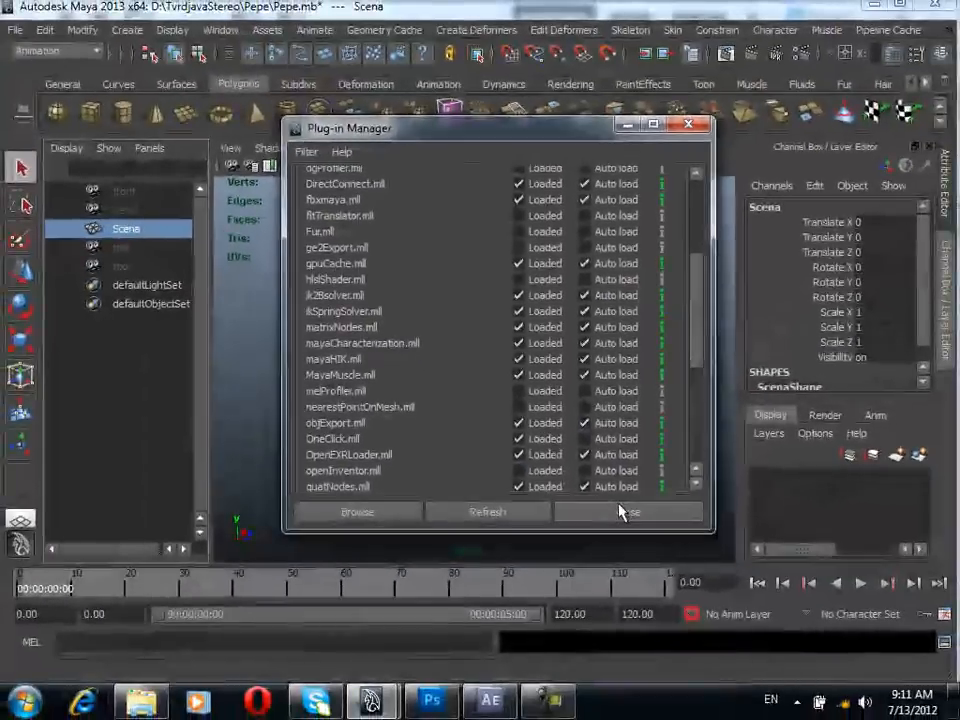
left_click(686, 555)
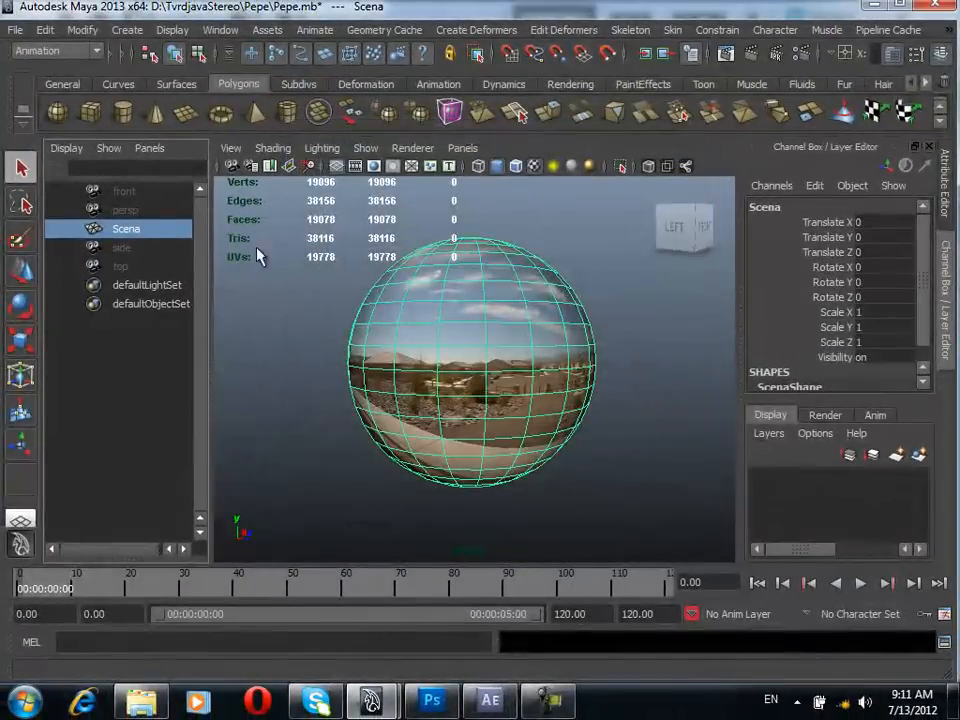
Export the selected Scena object as an OBJ file named Pepe in the F:\Video Tutorijal folder.
left_click(16, 29)
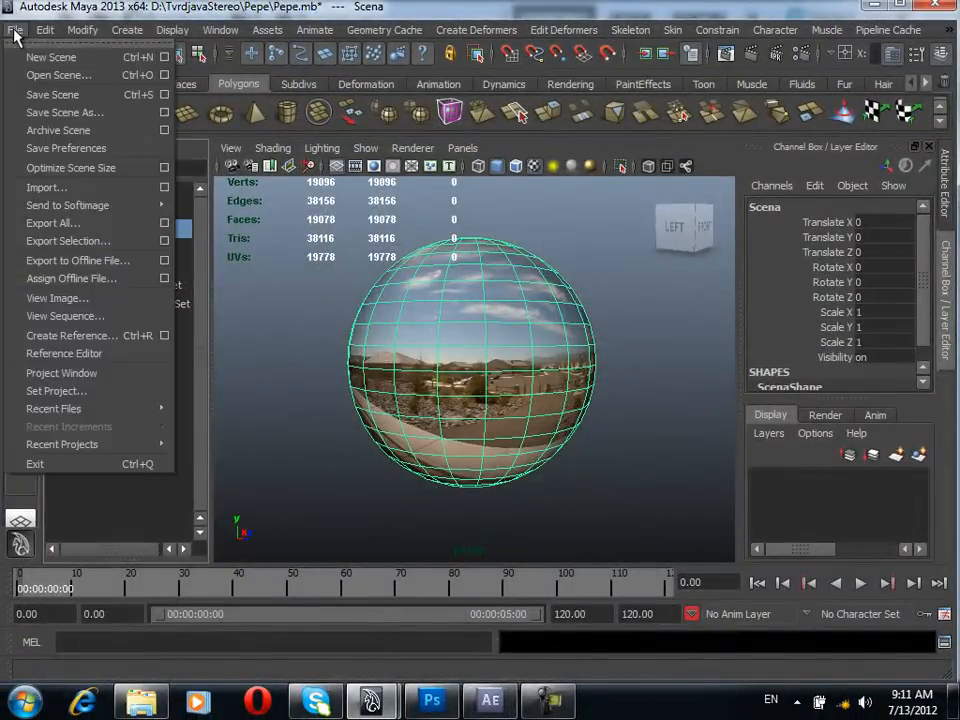
left_click(110, 242)
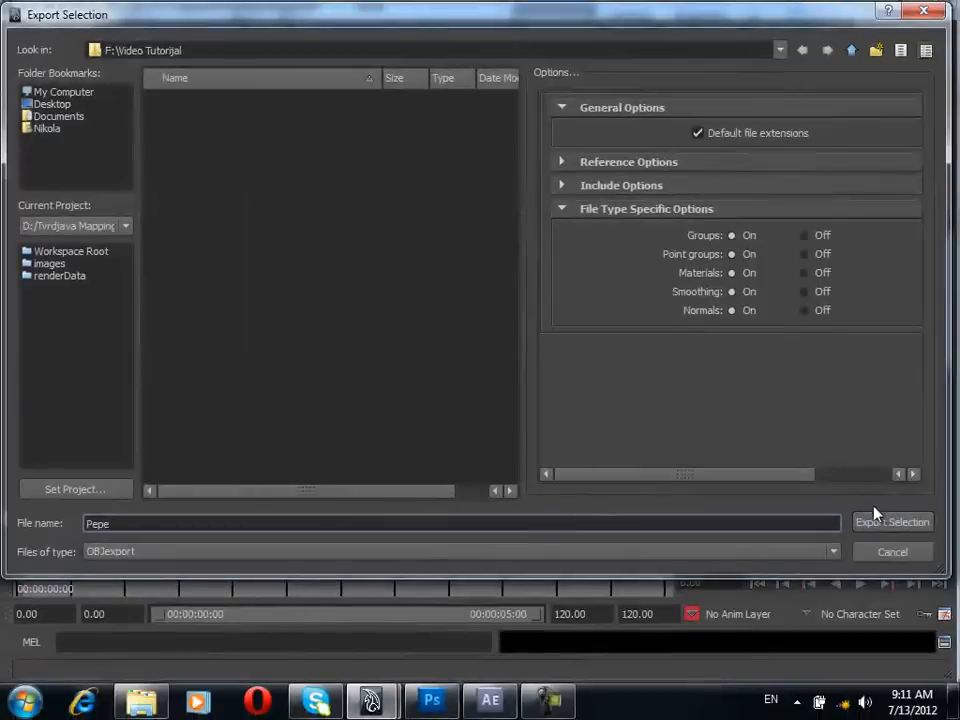
left_click(889, 524)
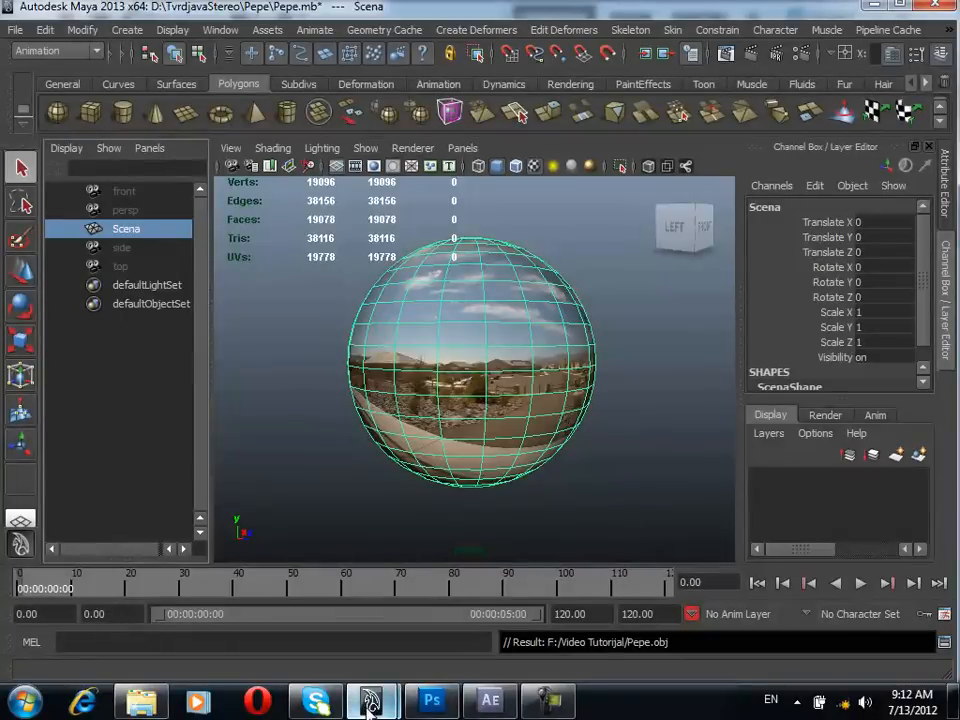
Switch to Photoshop and open Pepe.obj from the Video Tutorijal folder.
left_click(425, 703)
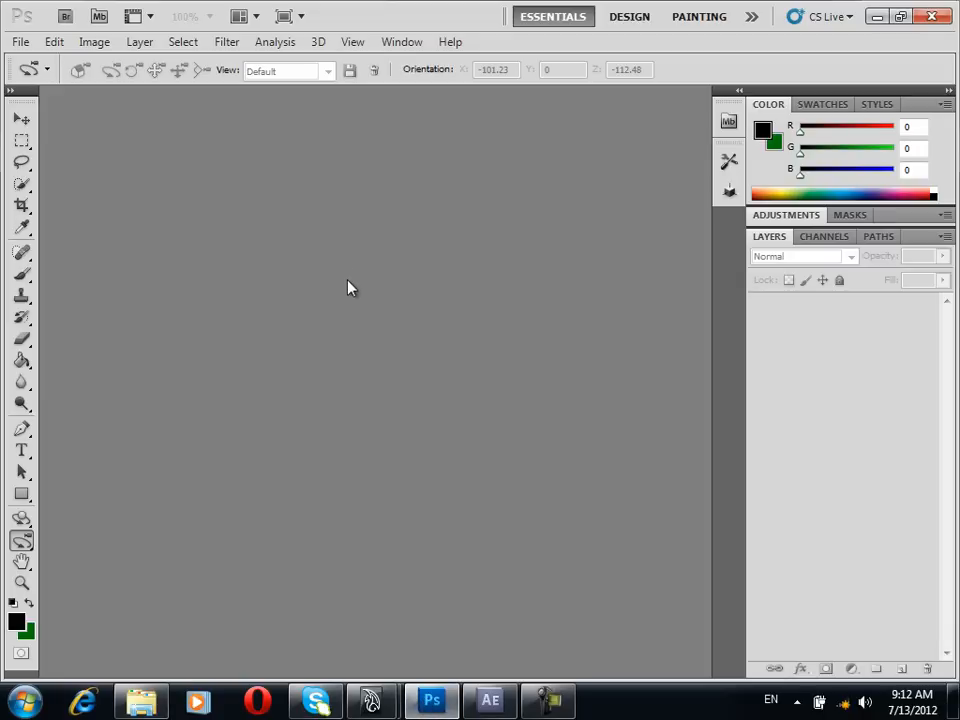
left_click(20, 42)
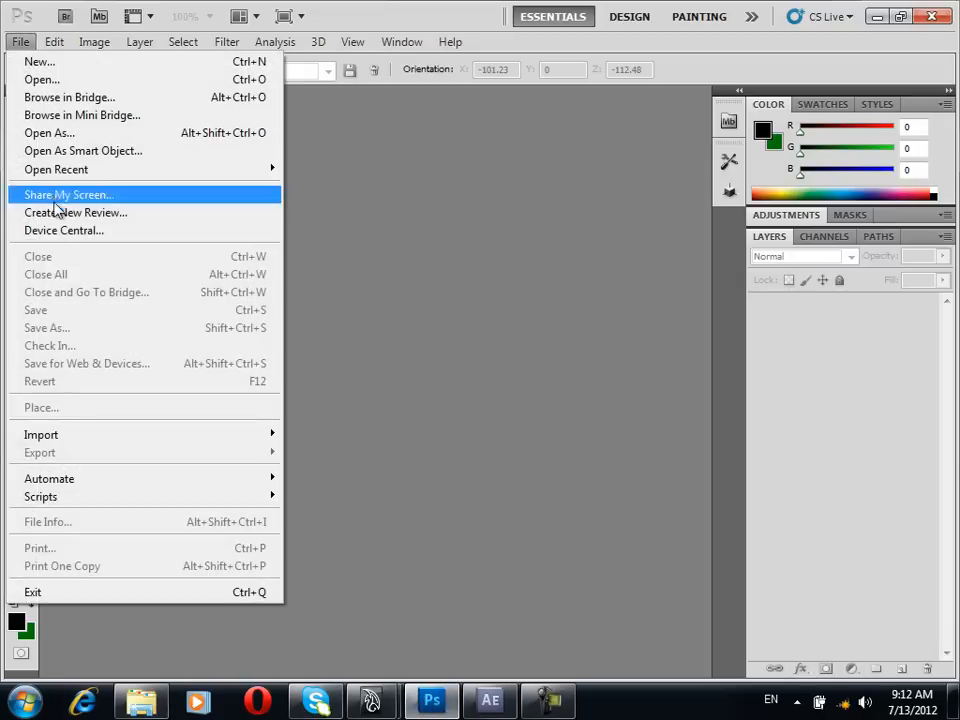
mouse_move(77, 436)
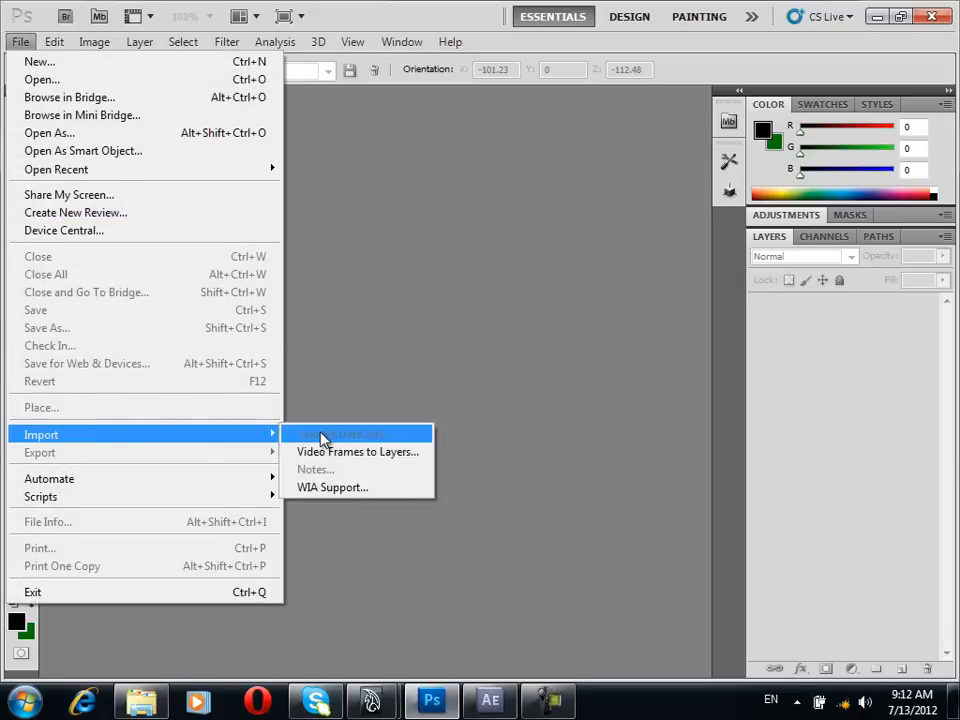
left_click(96, 79)
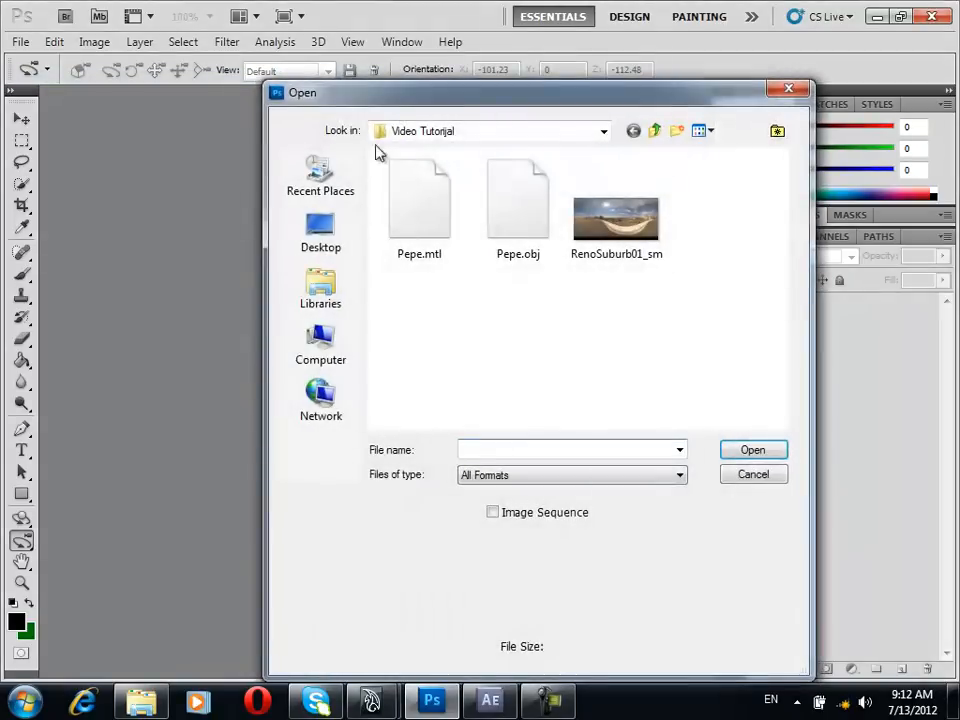
left_click(522, 252)
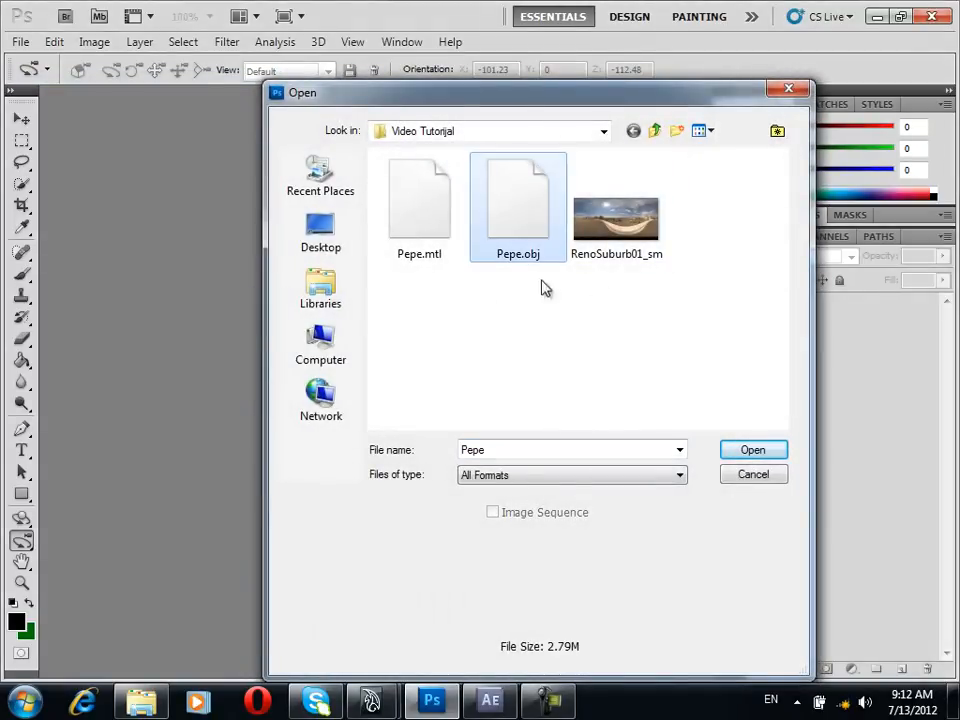
left_click(753, 451)
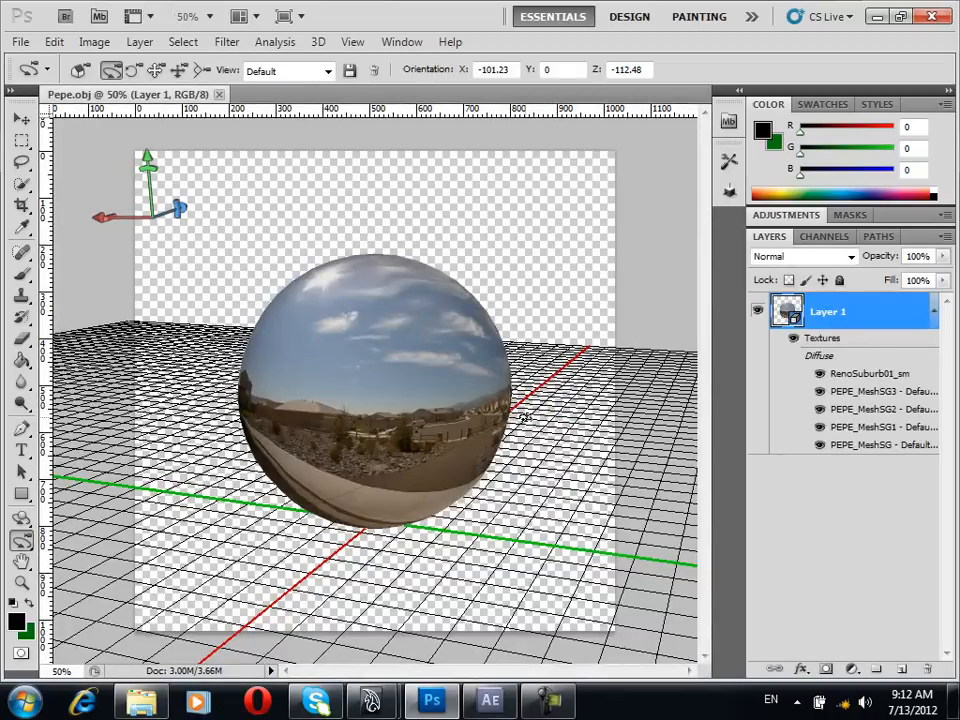
Orbit and pan the 3D camera around the imported sphere to inspect it from other angles.
left_click_drag(524, 417, 460, 392)
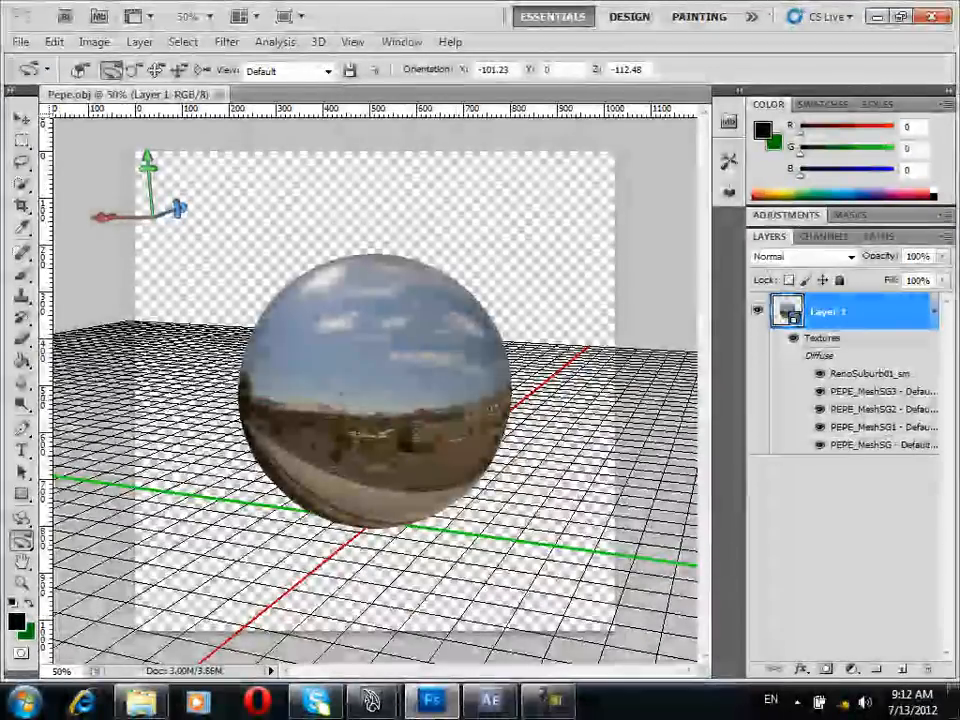
left_click_drag(366, 432, 532, 418)
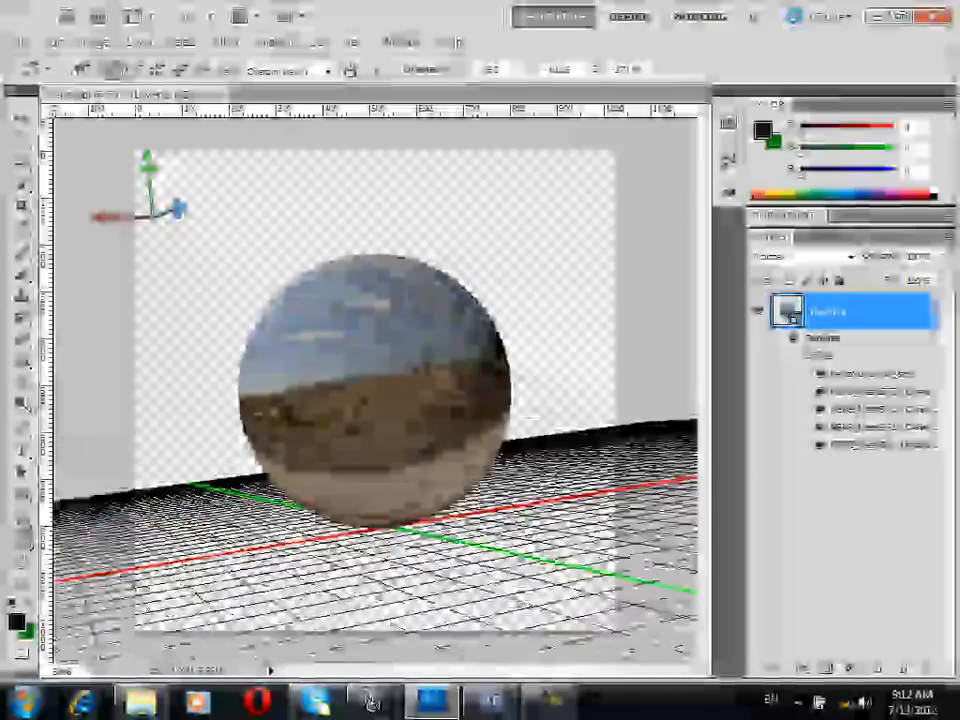
left_click_drag(532, 418, 496, 358)
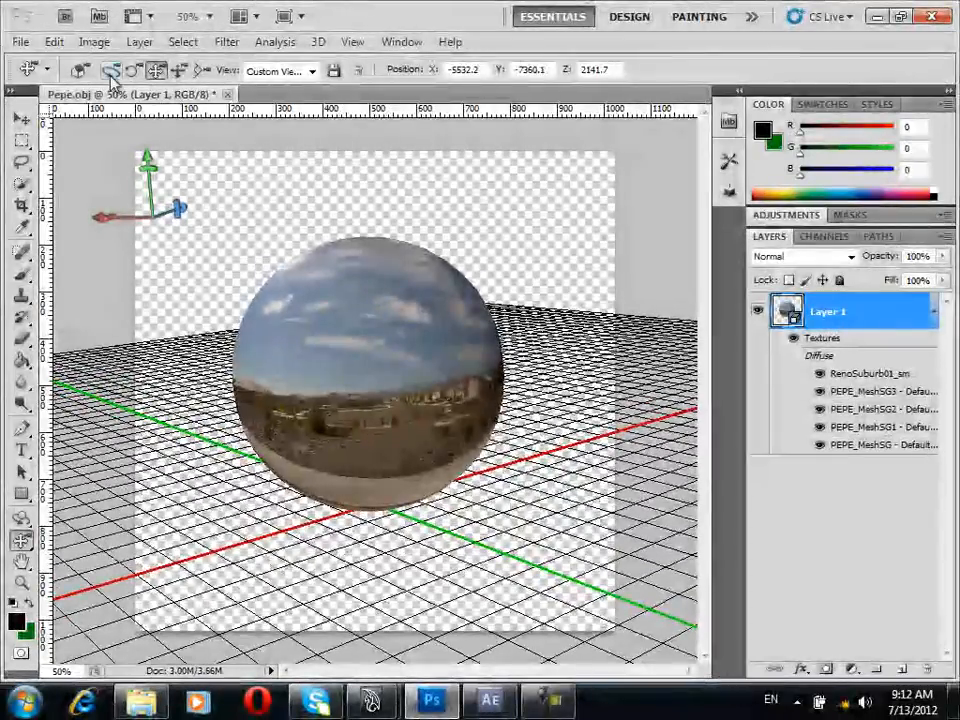
left_click(134, 74)
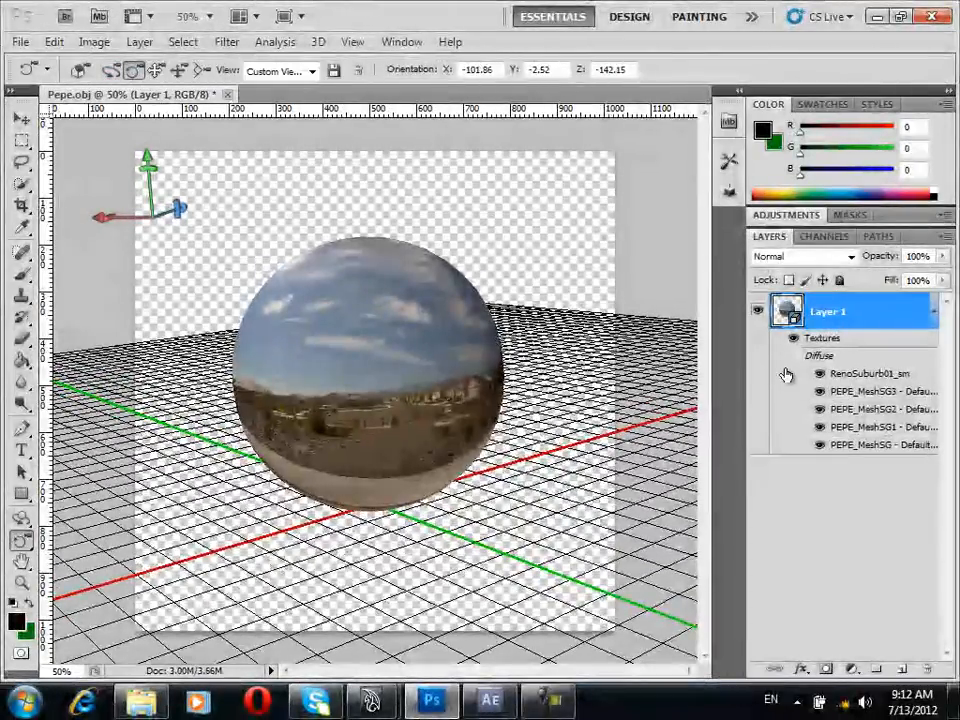
left_click_drag(578, 347, 439, 347)
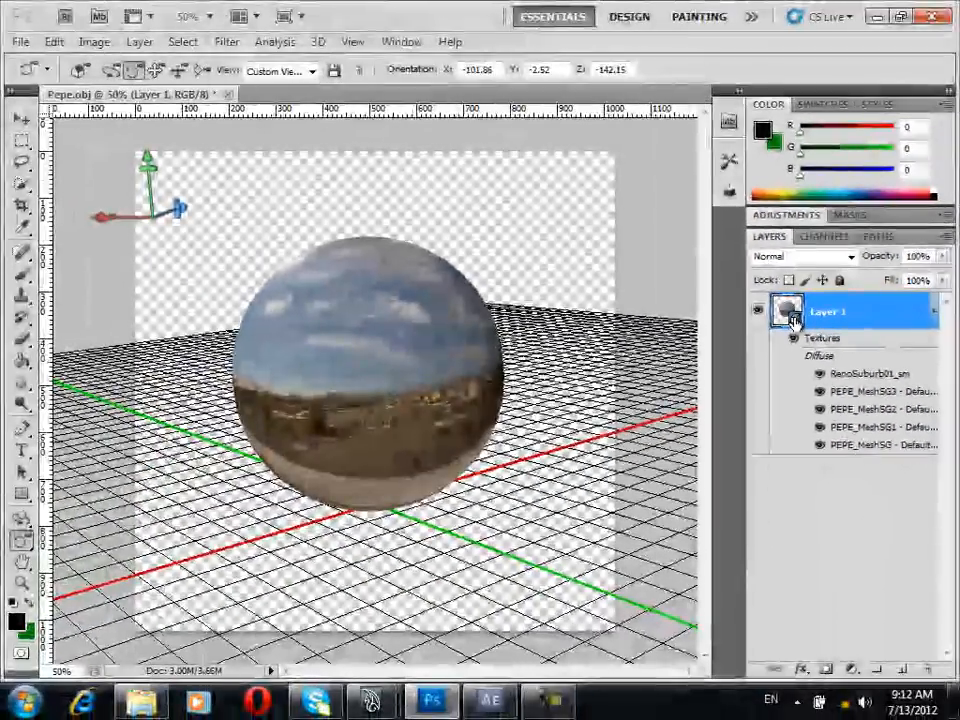
Open the layer's 3D scene settings and examine the objMesh object and its materials from PEPE_MeshSG through lambert2SG.
double_click(607, 290)
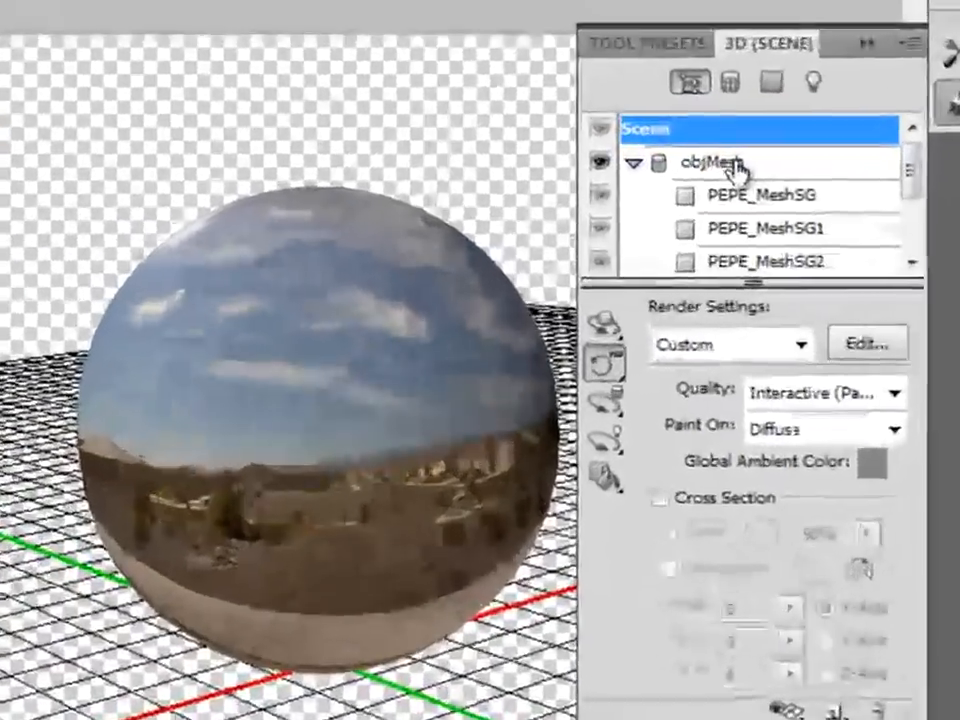
left_click(606, 226)
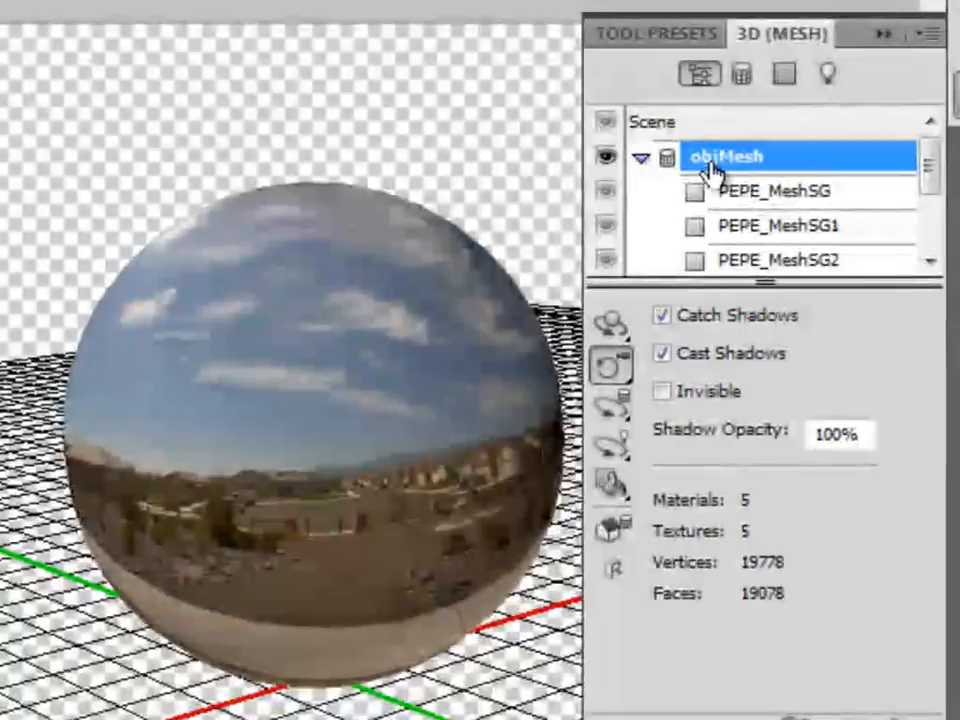
mouse_move(928, 168)
left_mouse_down()
mouse_move(934, 231)
mouse_move(934, 154)
left_mouse_up()
left_click(765, 193)
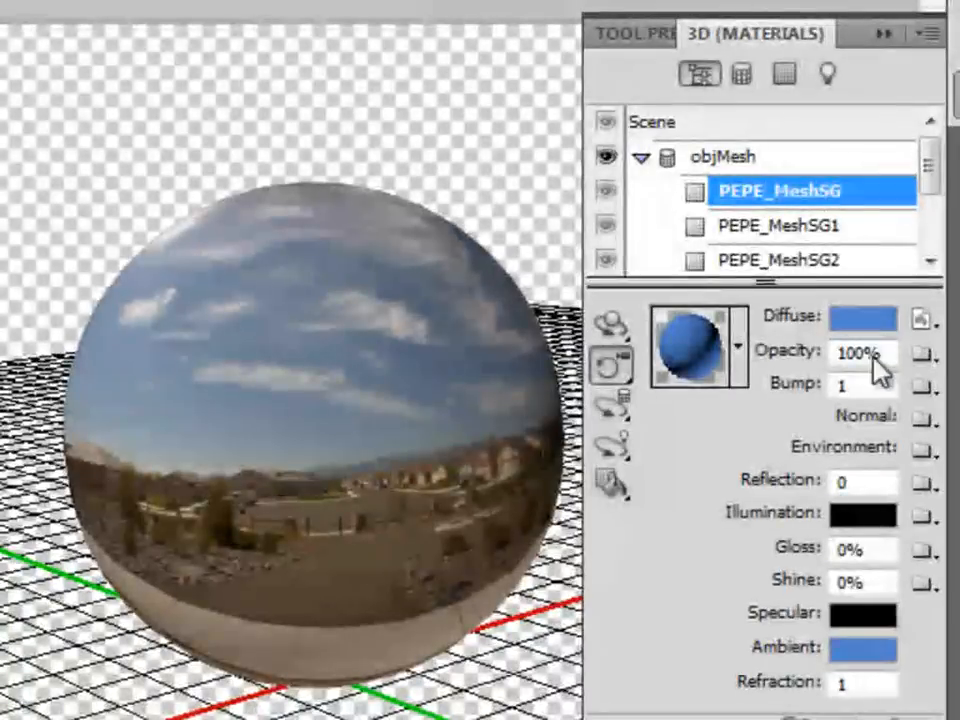
left_click(840, 236)
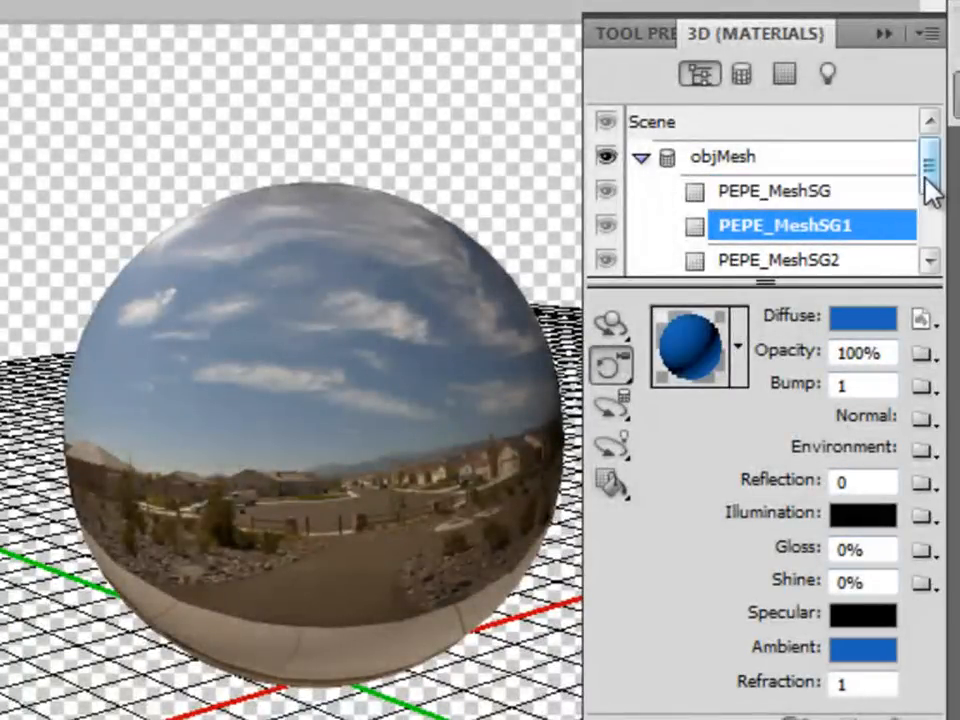
scroll(928, 190, "down", 1)
left_click(830, 212)
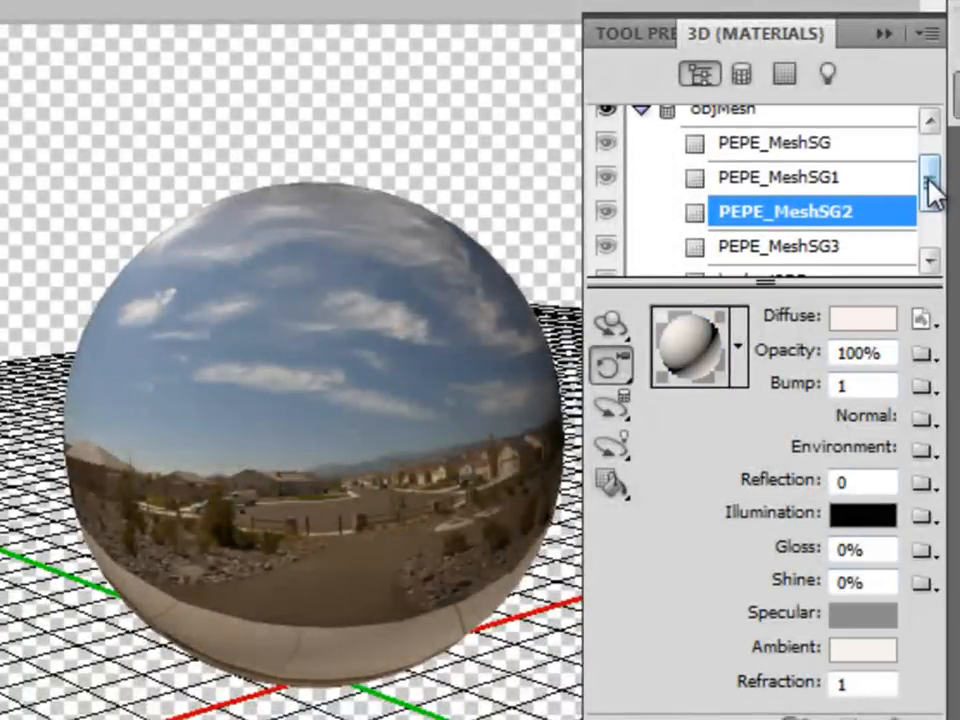
scroll(890, 200, "down", 2)
left_click(851, 180)
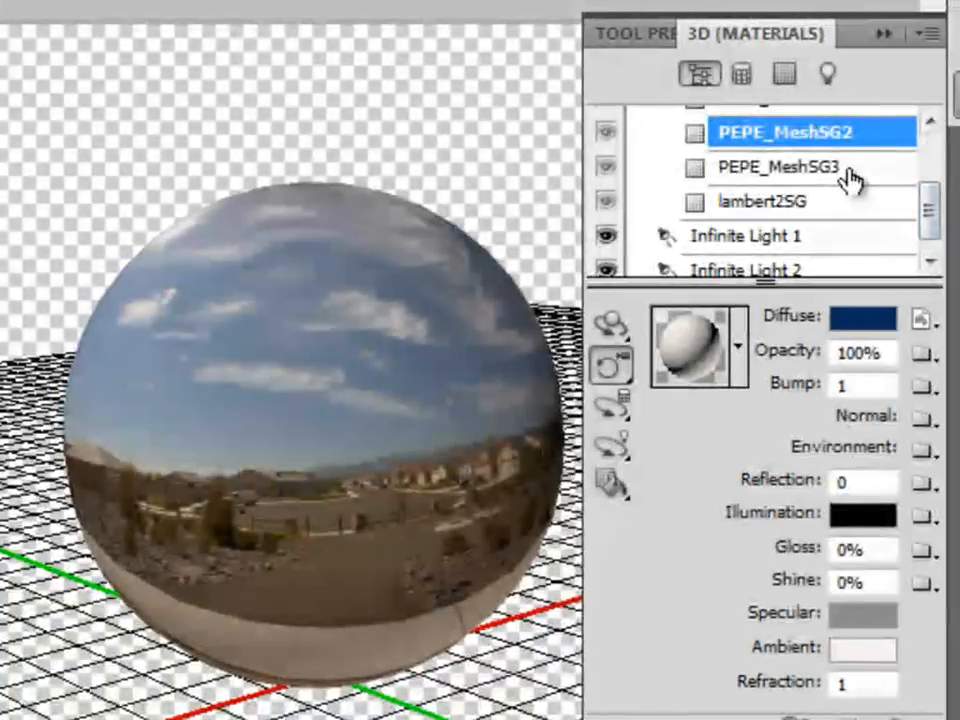
left_click(793, 206)
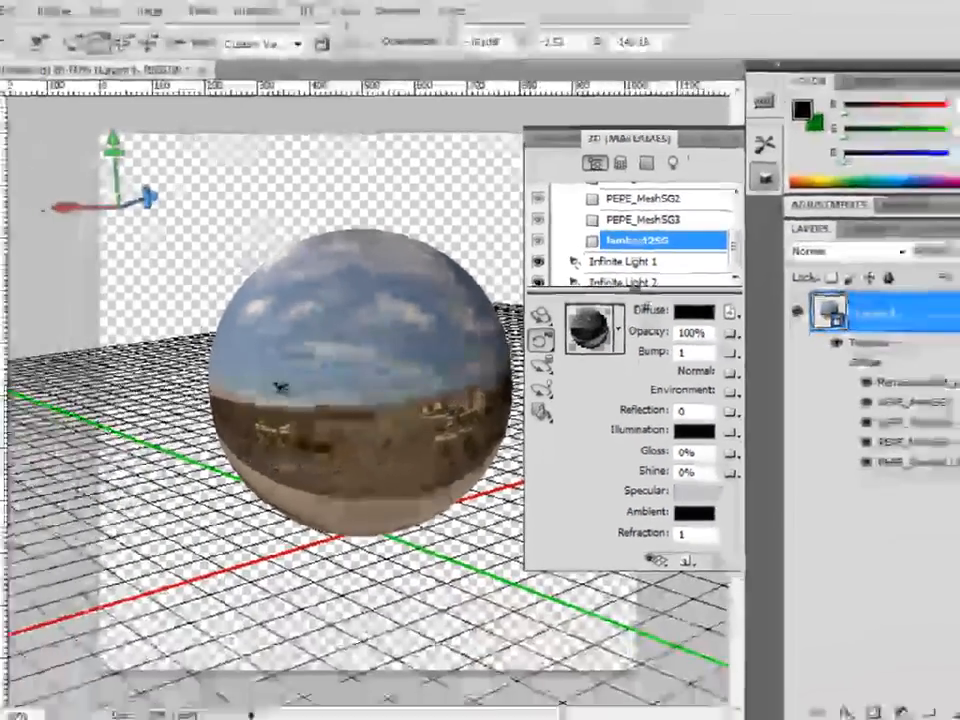
Set the ambient color of the lambert2SG material to white (ffffff).
left_click_drag(180, 443, 588, 664)
left_click_drag(655, 620, 150, 390)
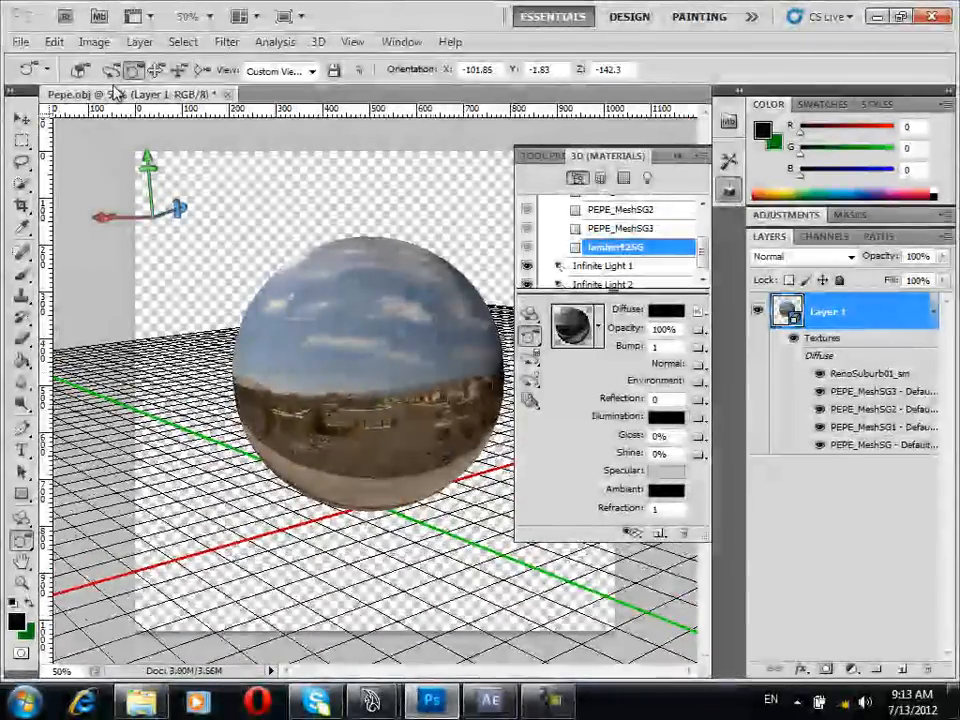
left_click(112, 71)
left_click_drag(290, 305, 505, 340)
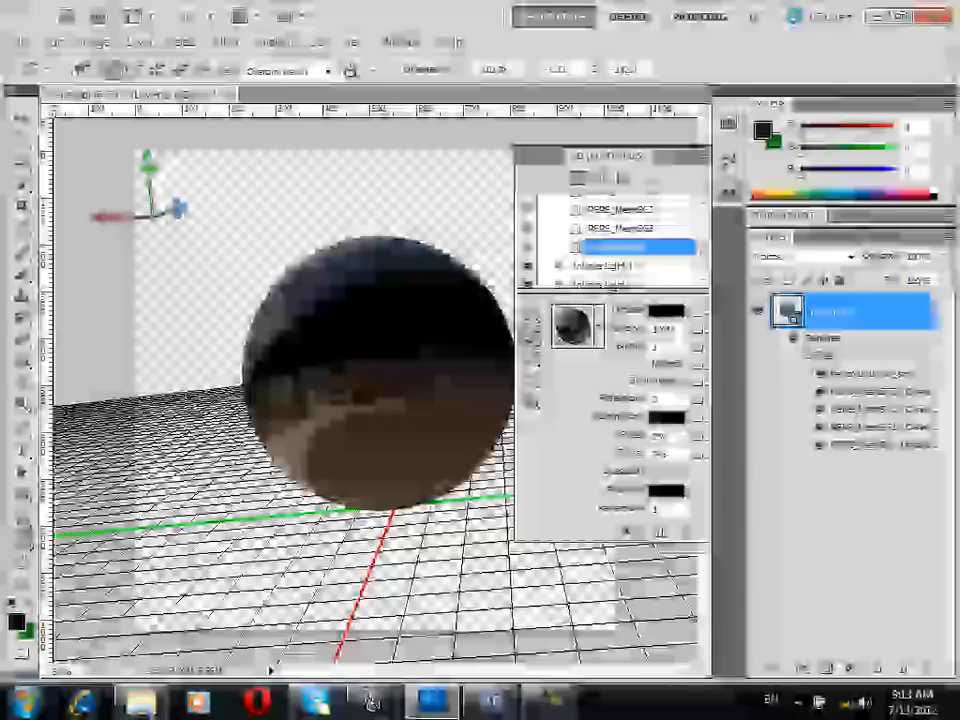
left_click_drag(505, 340, 457, 350)
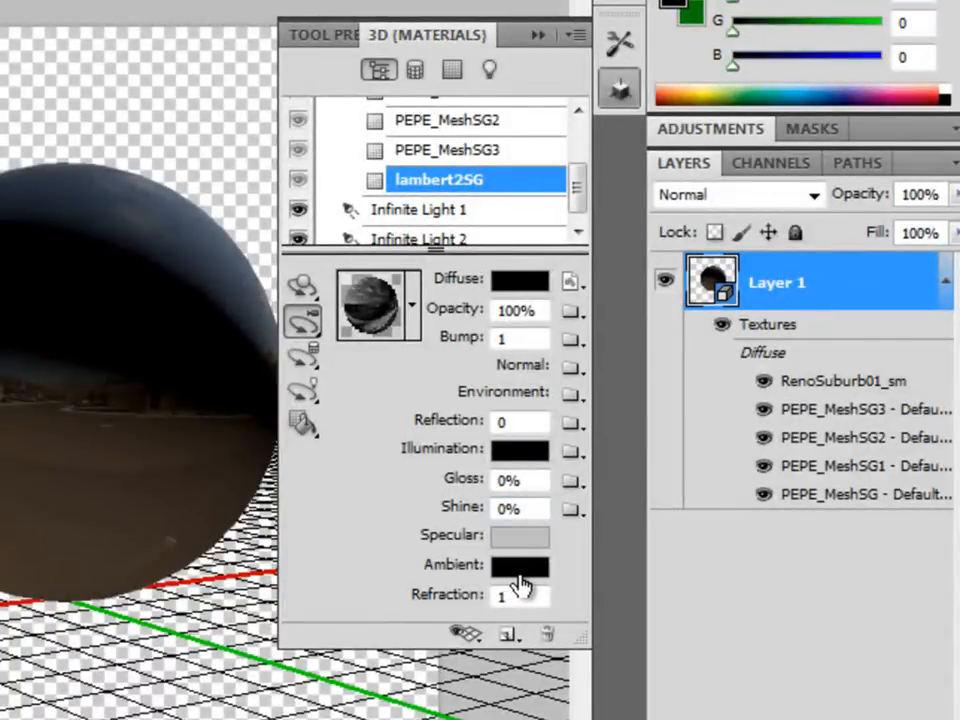
left_click(521, 574)
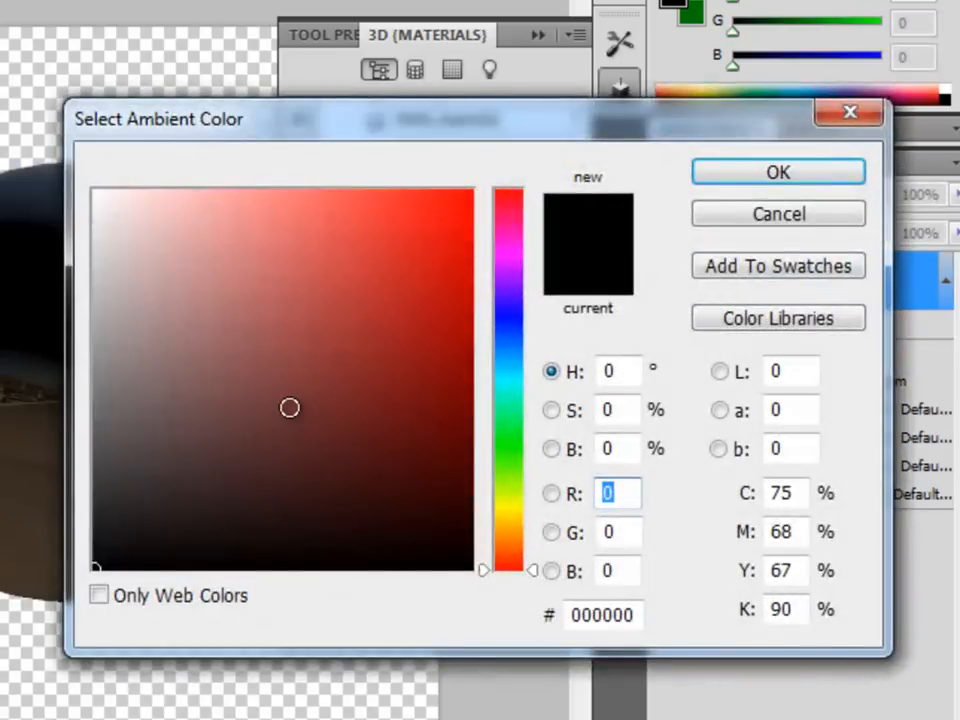
left_click_drag(289, 407, 69, 133)
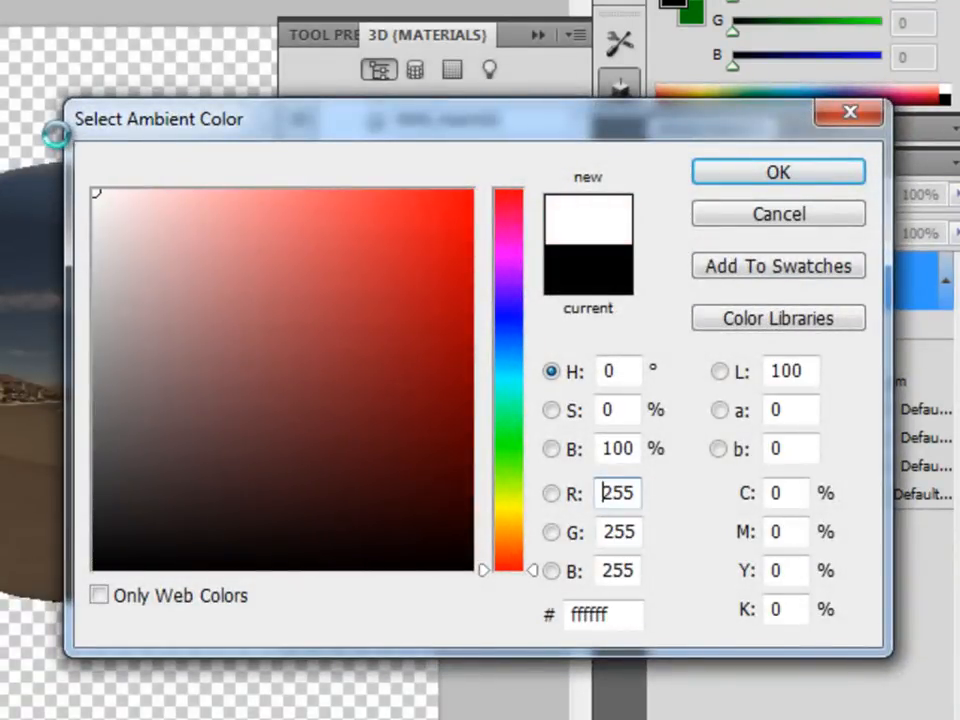
left_click(776, 174)
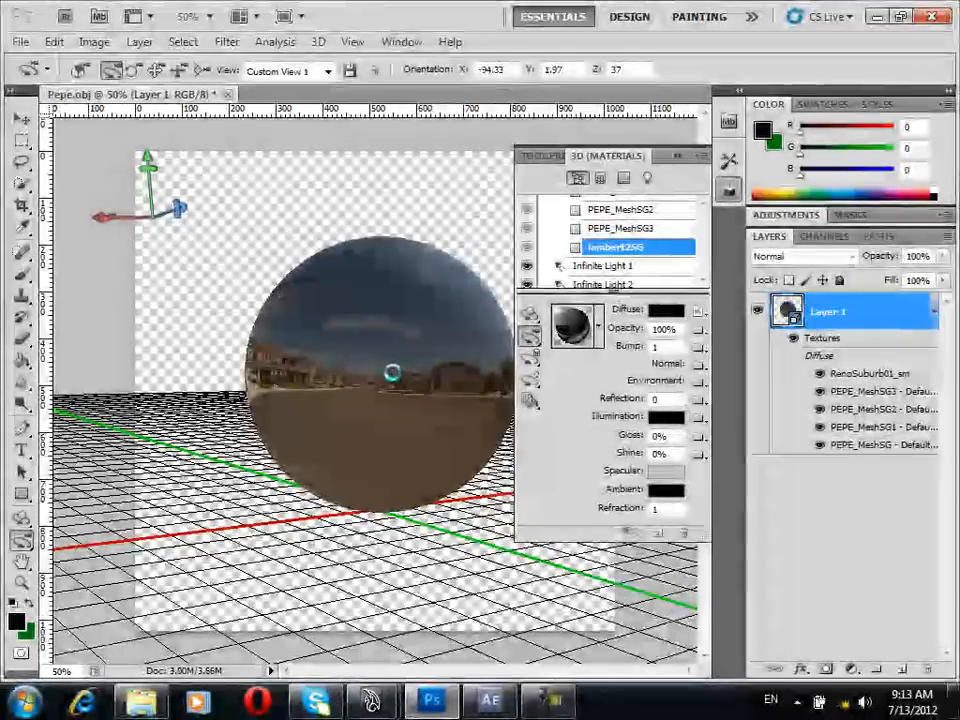
Compare the Left and Top preset camera views of the sphere and leave the 3D camera set to Left.
left_click_drag(409, 372, 359, 342)
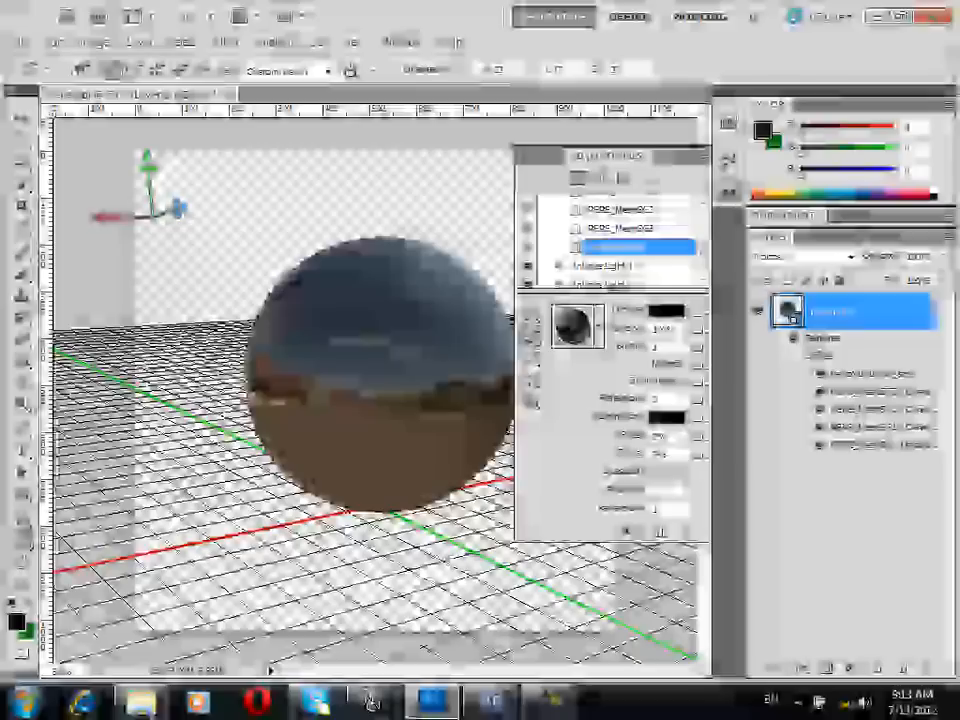
left_click(285, 70)
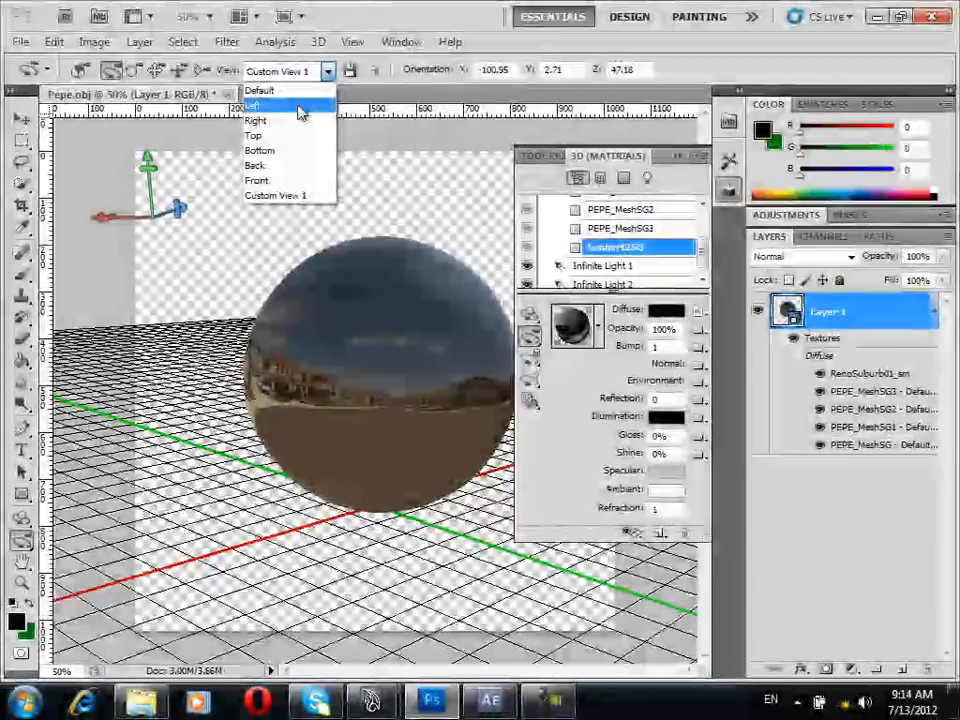
left_click(300, 103)
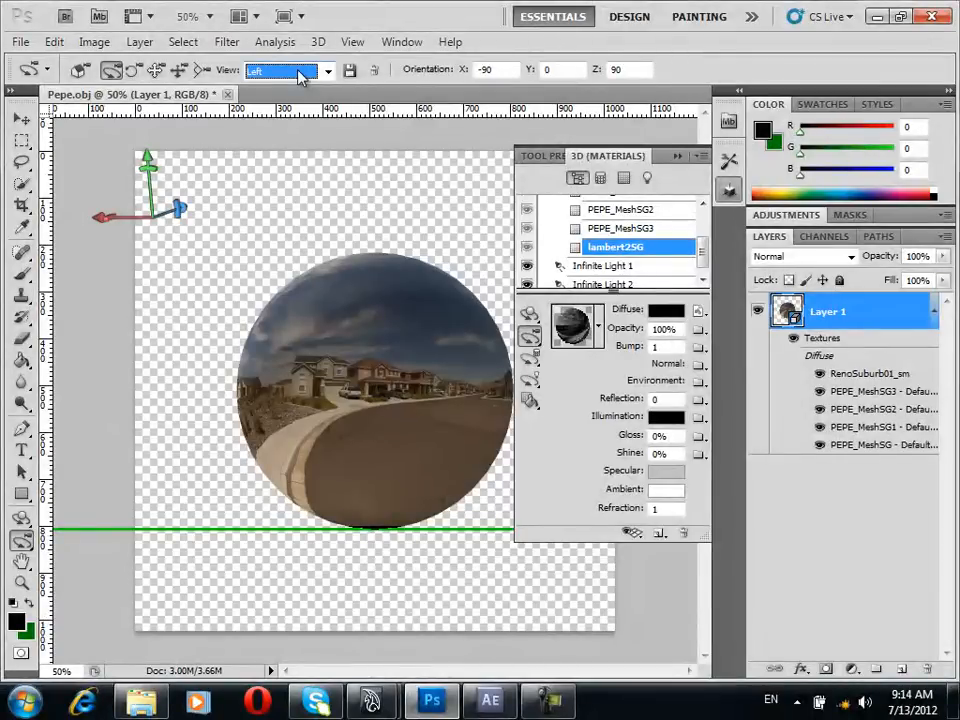
left_click(300, 72)
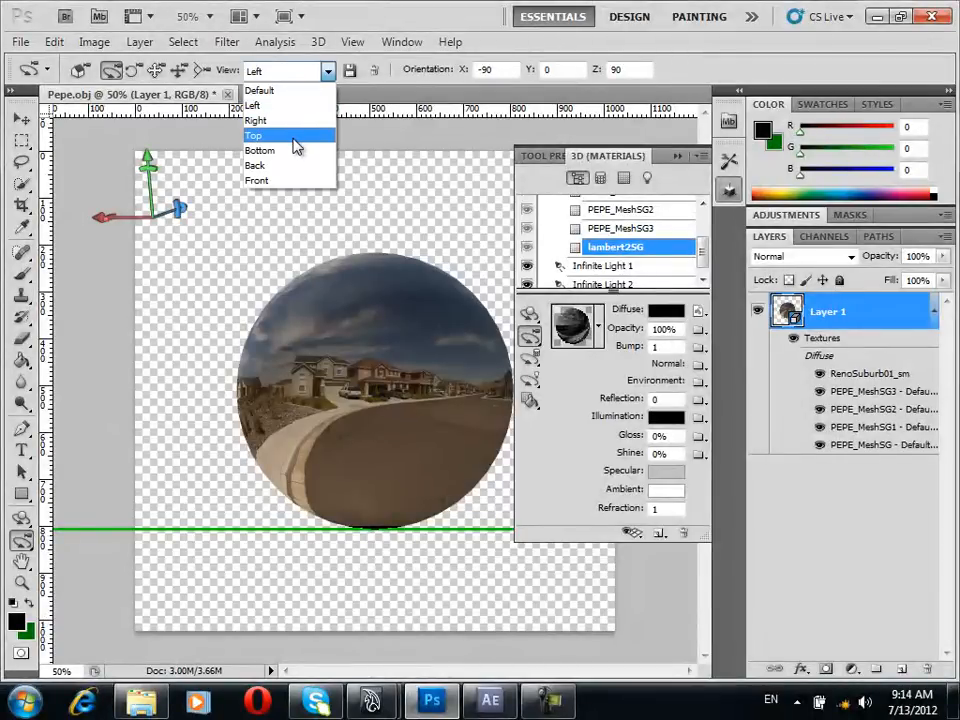
left_click(292, 134)
left_click(298, 75)
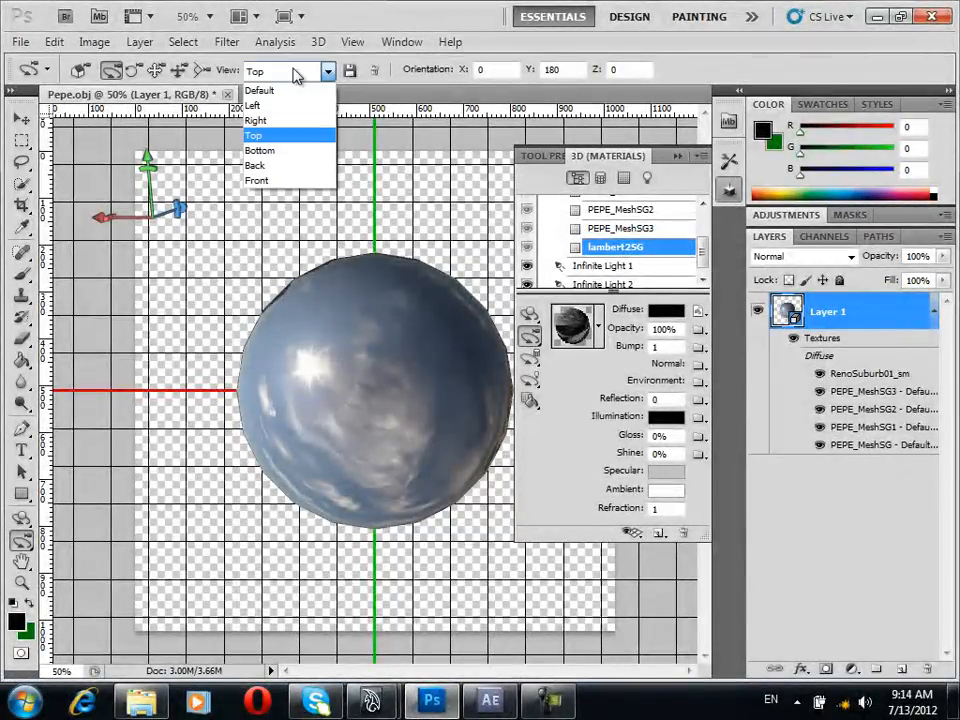
left_click(257, 104)
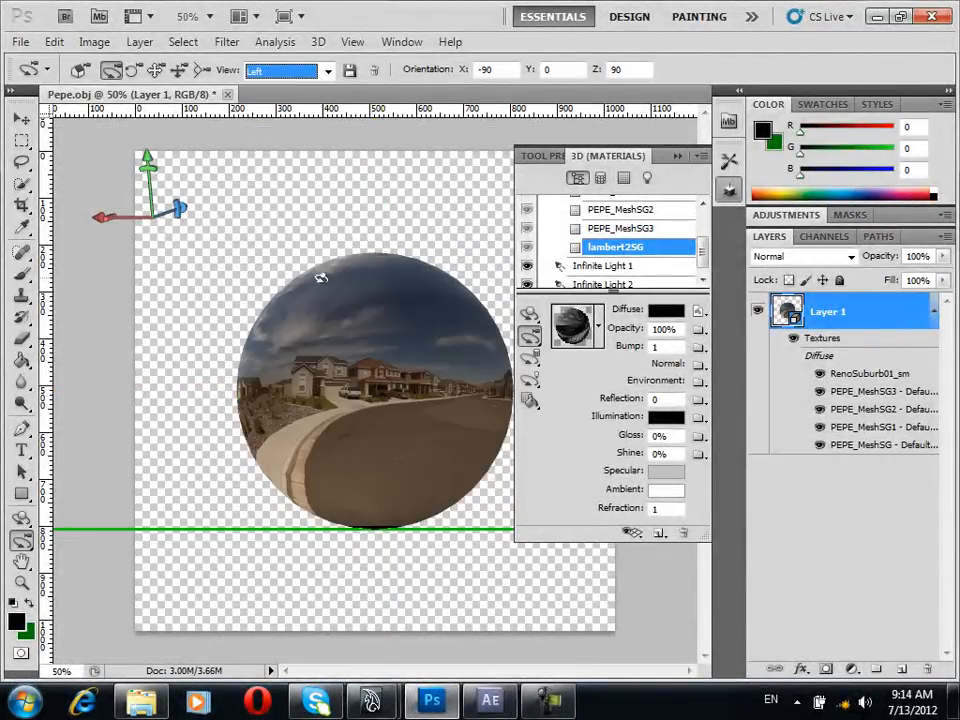
Save the document as Pepe in Photoshop PSD format in the Video Tutorijal folder with Maximize Compatibility enabled.
left_click(17, 43)
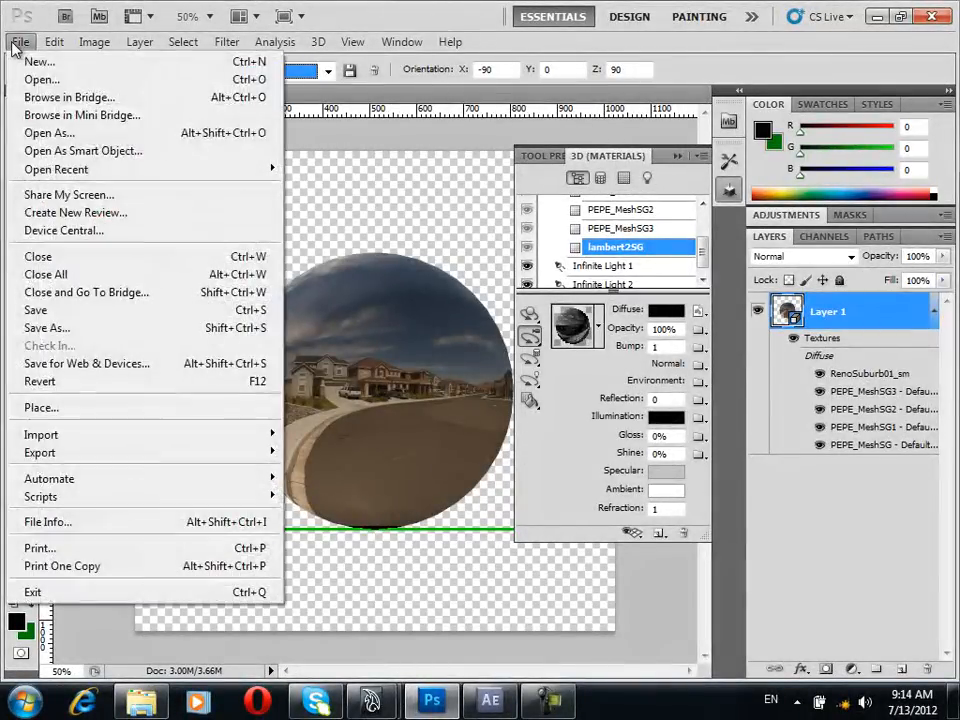
left_click(66, 328)
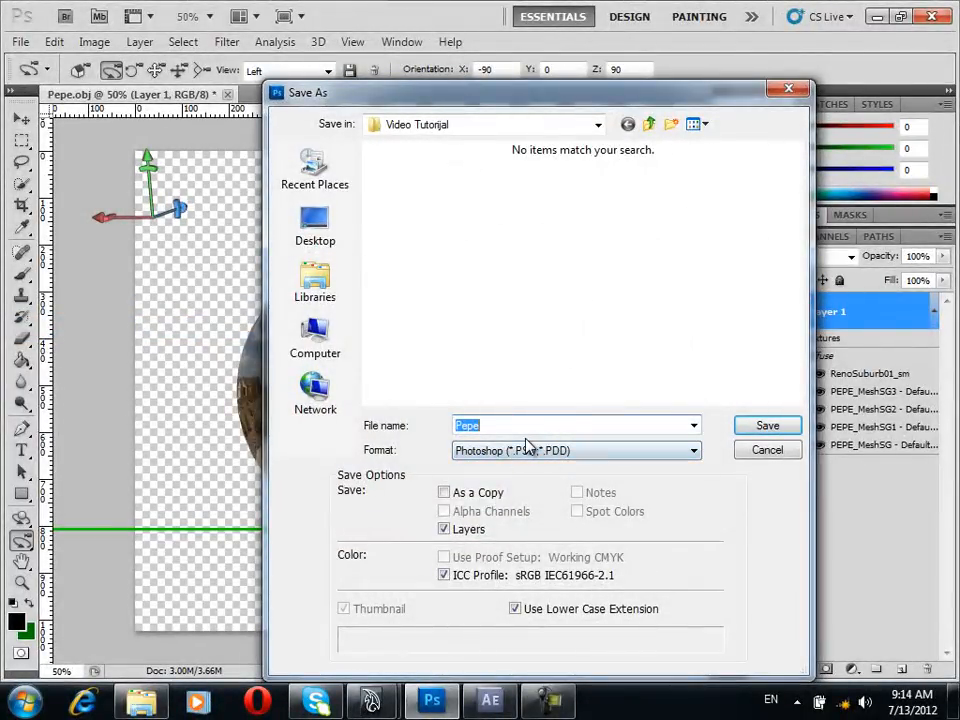
left_click(768, 427)
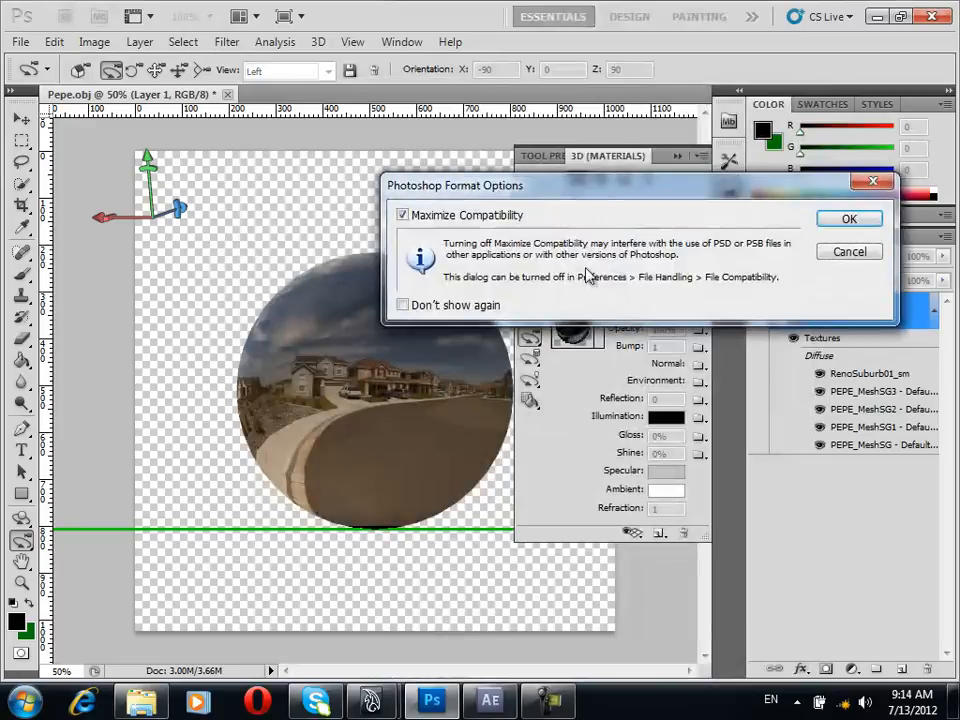
left_click(849, 220)
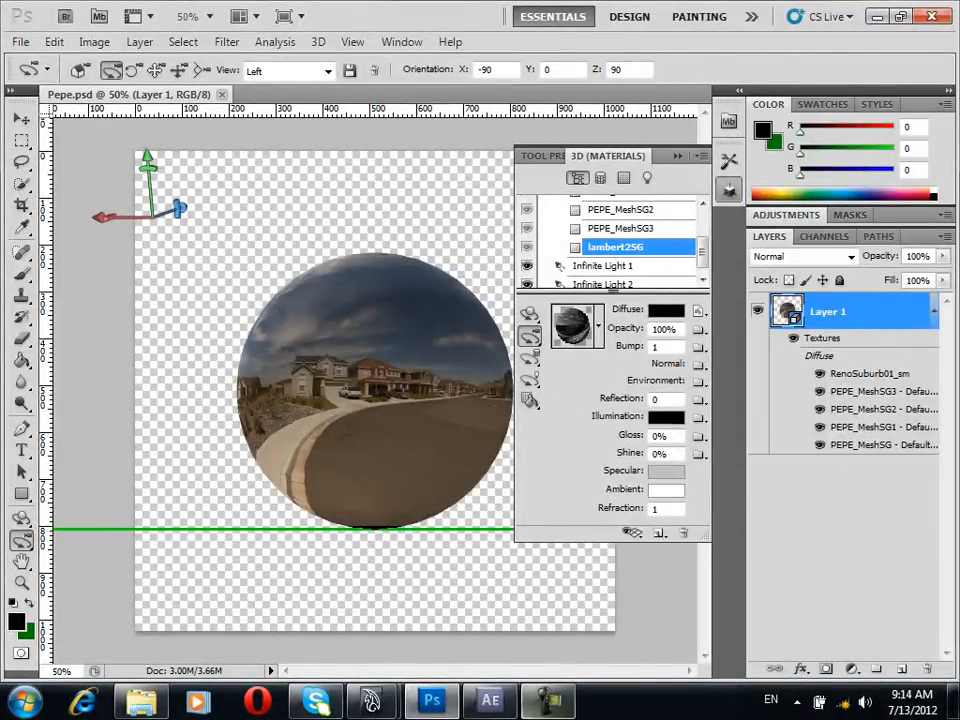
Switch to After Effects and open the Pepe PSD file from the Video Tutorijal folder for import.
left_click(491, 704)
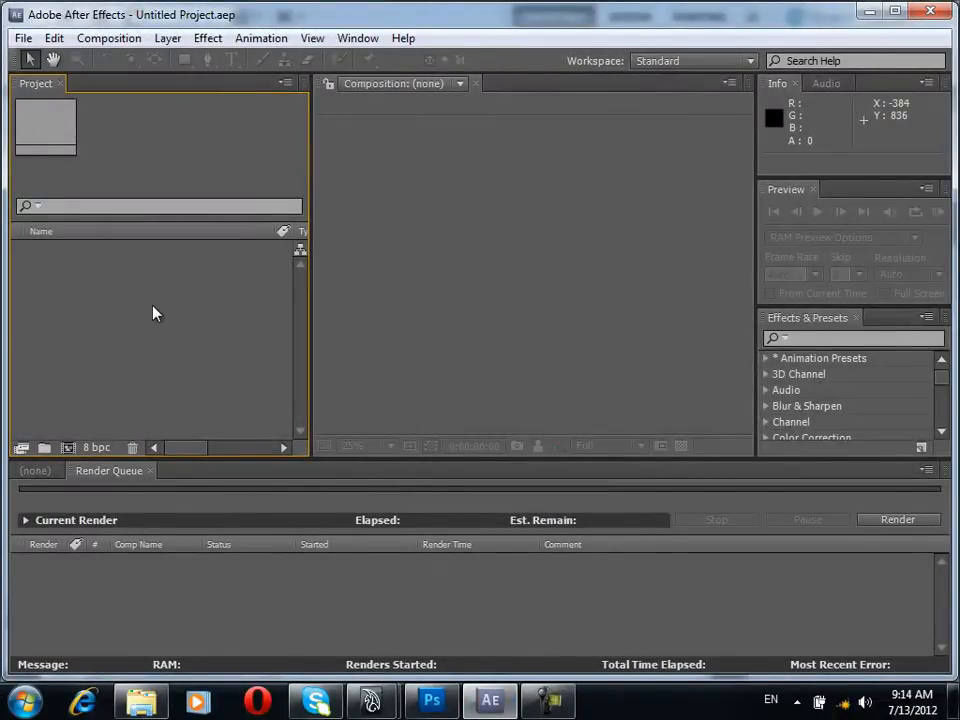
left_click(26, 40)
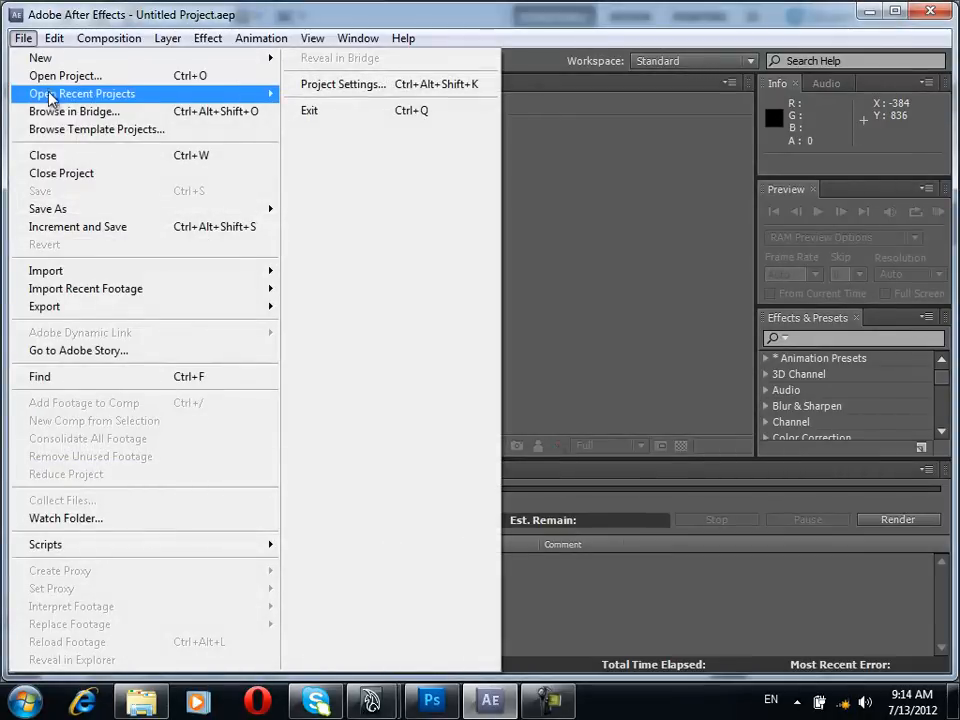
mouse_move(73, 272)
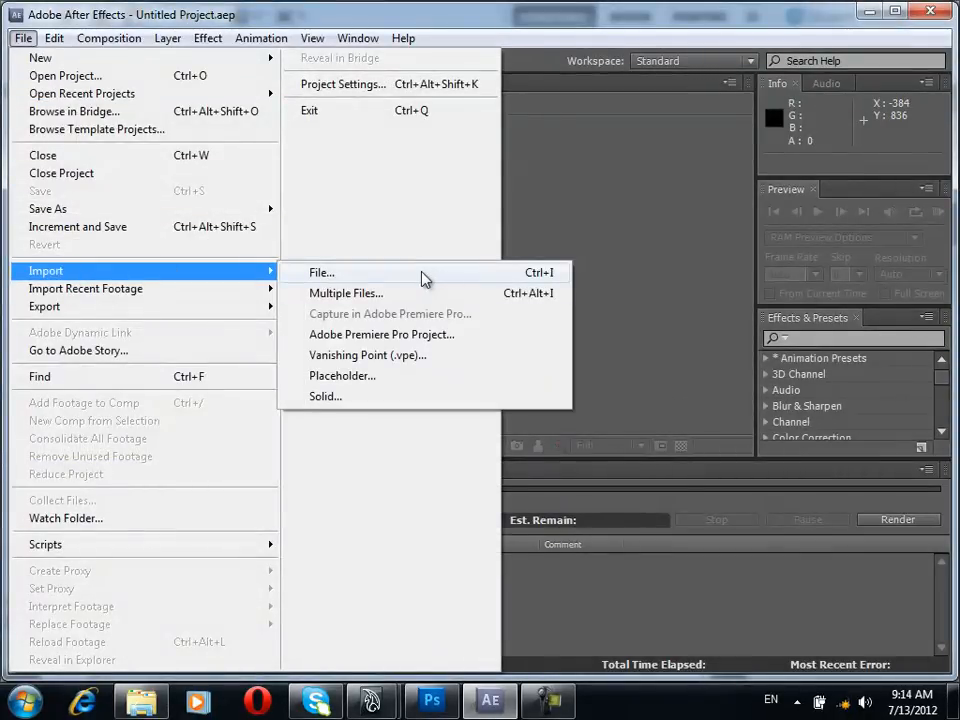
left_click(424, 276)
double_click(375, 184)
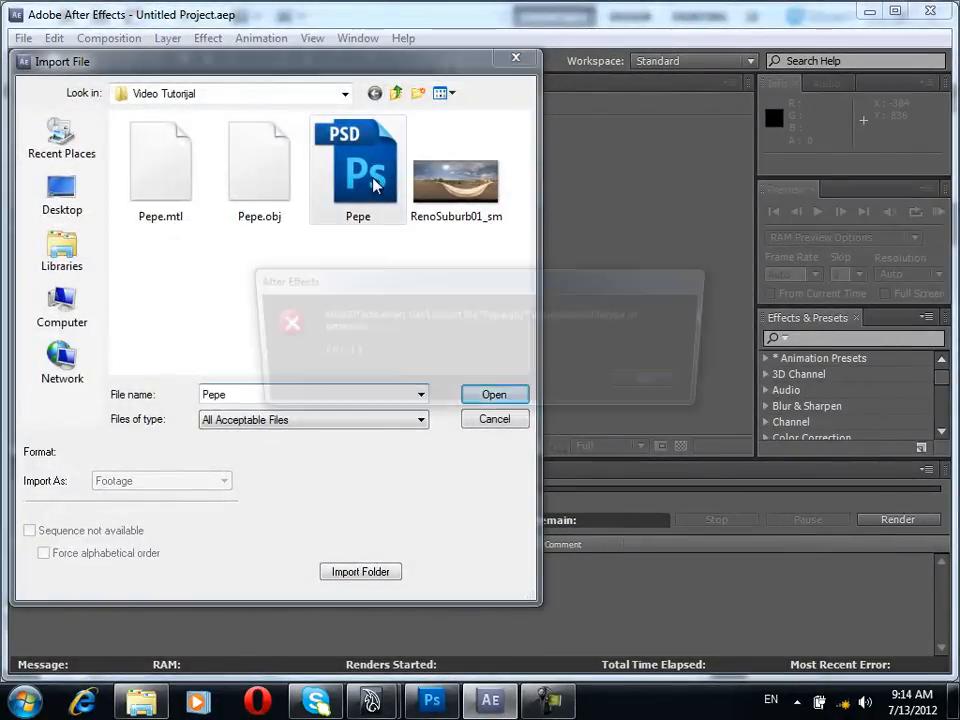
left_click(657, 385)
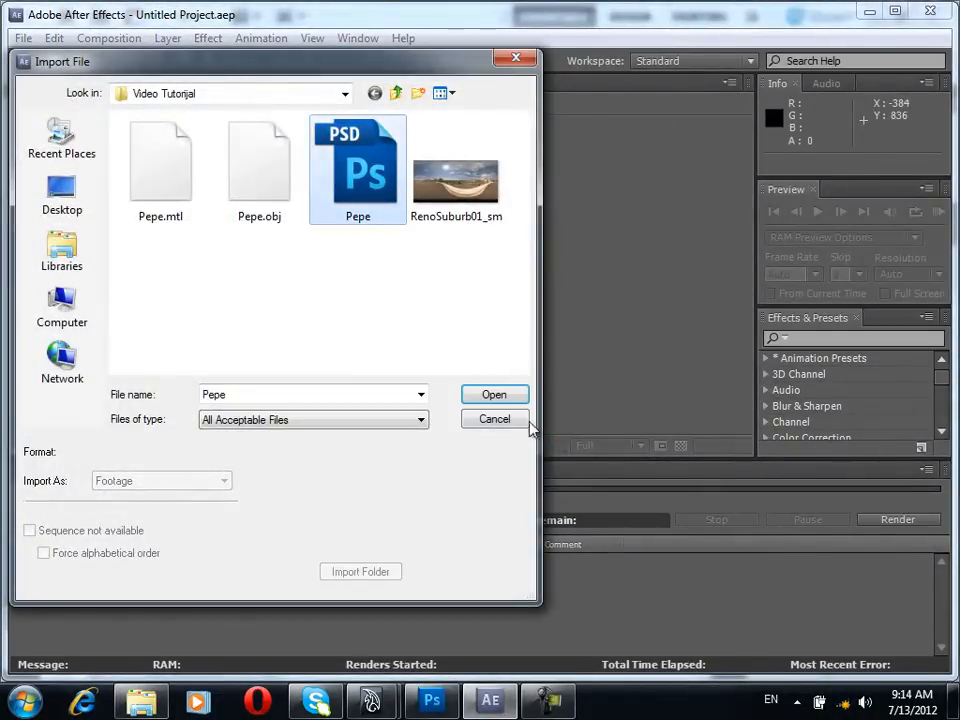
left_click(496, 394)
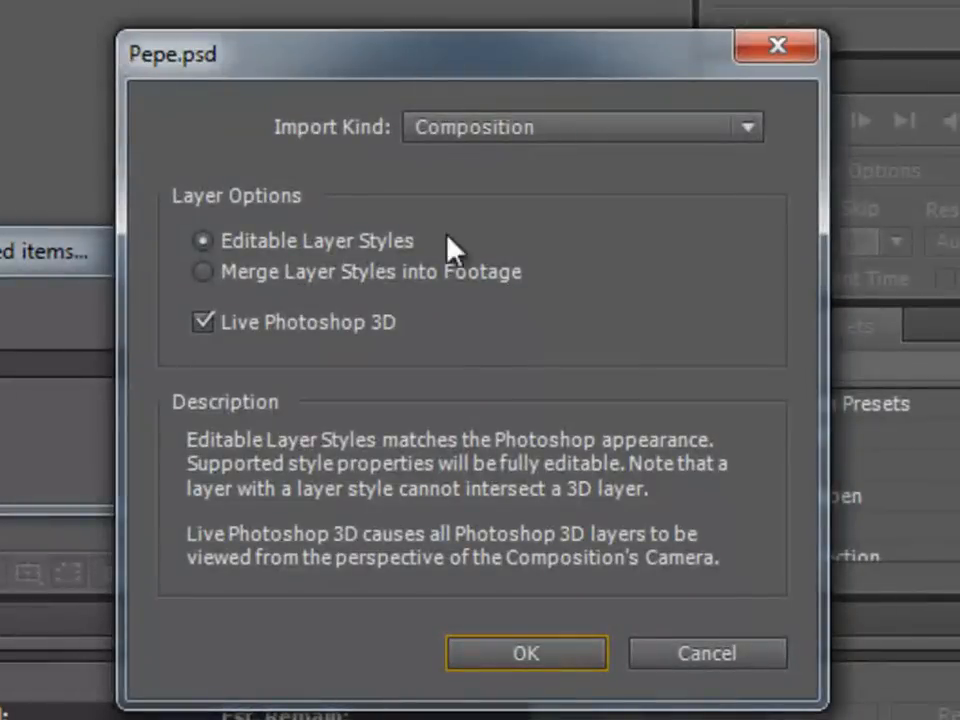
Import Pepe.psd as a Composition with Editable Layer Styles and Live Photoshop 3D enabled.
left_click(516, 131)
left_click(543, 172)
left_click(543, 174)
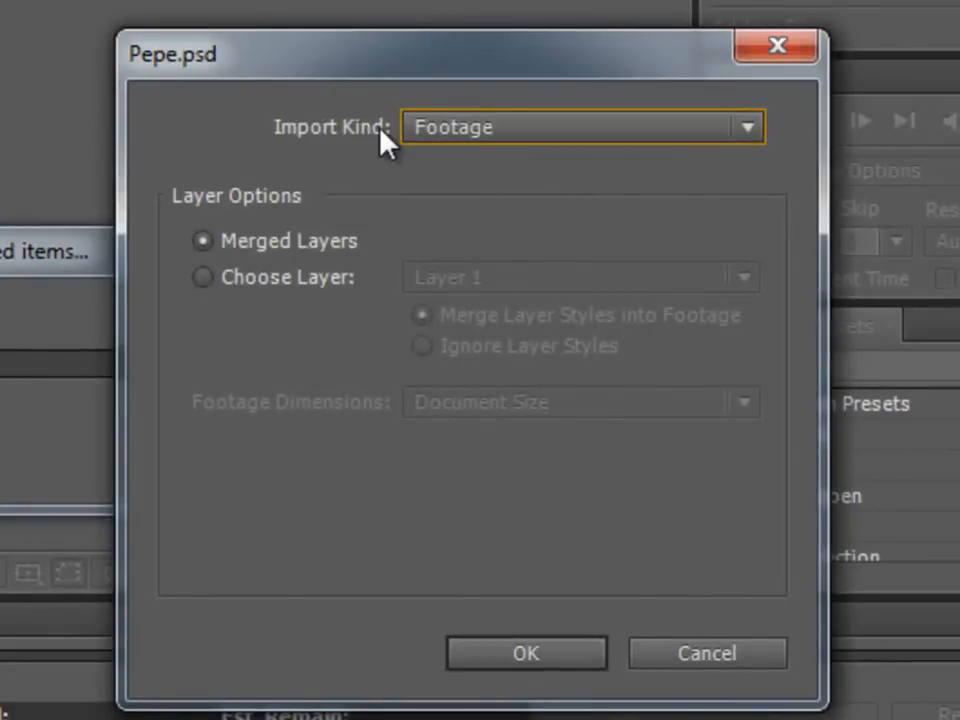
left_click(497, 131)
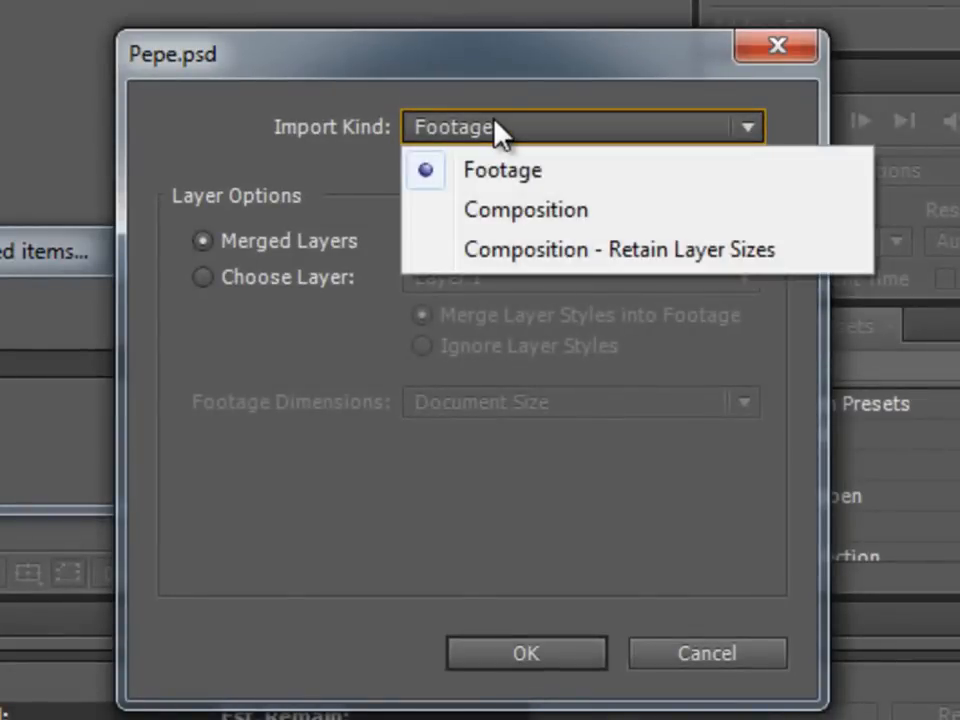
left_click(530, 212)
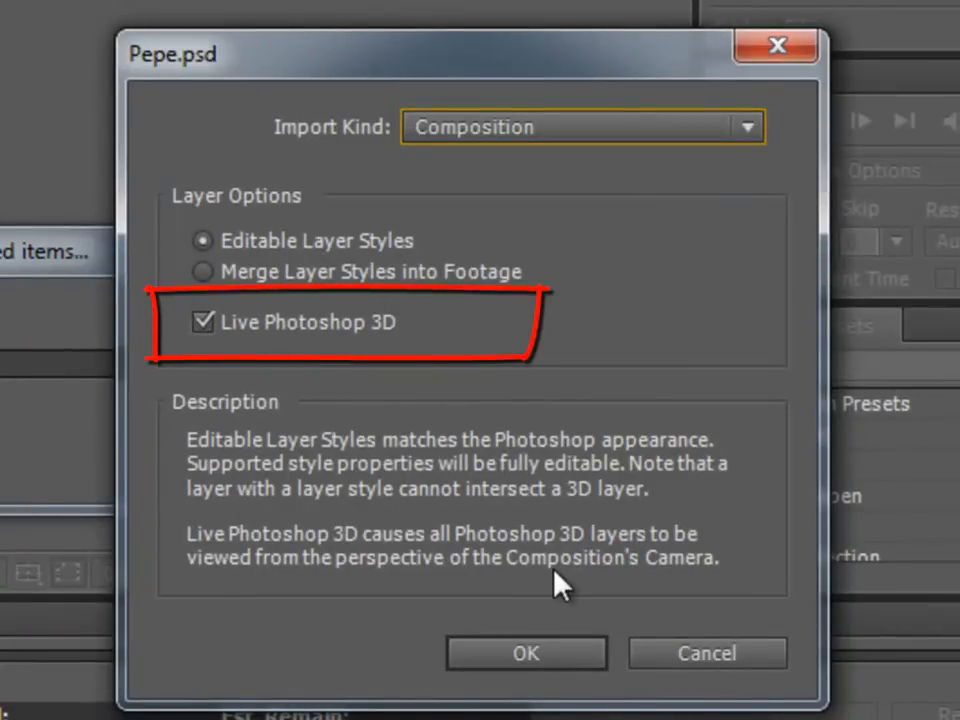
left_click(521, 660)
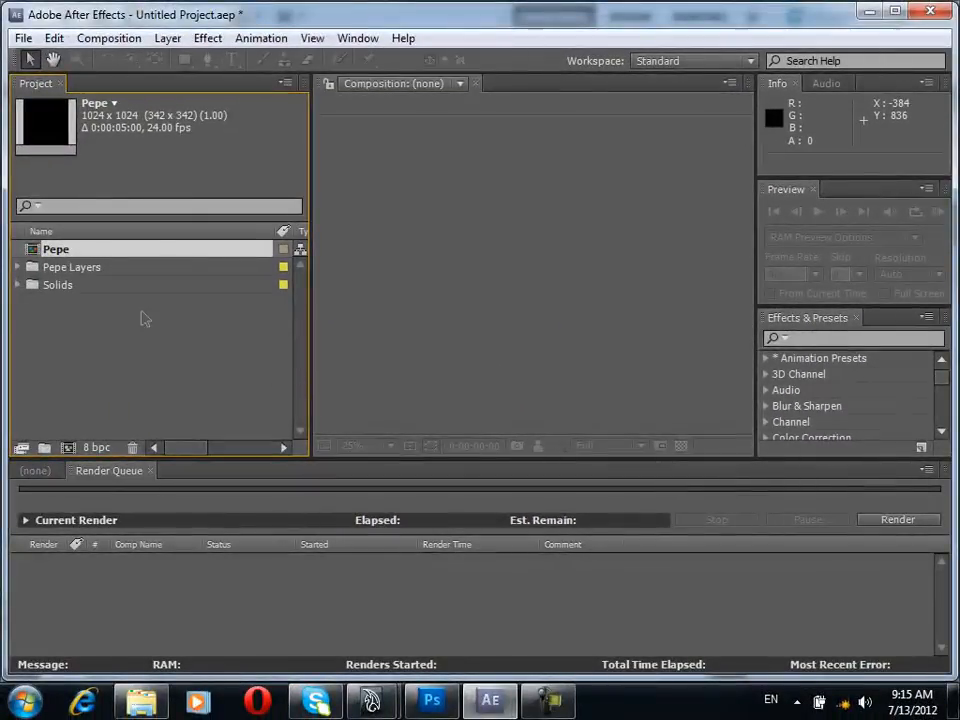
Examine the contents of the imported Solids and Pepe Layers folders in the project.
left_click(79, 249)
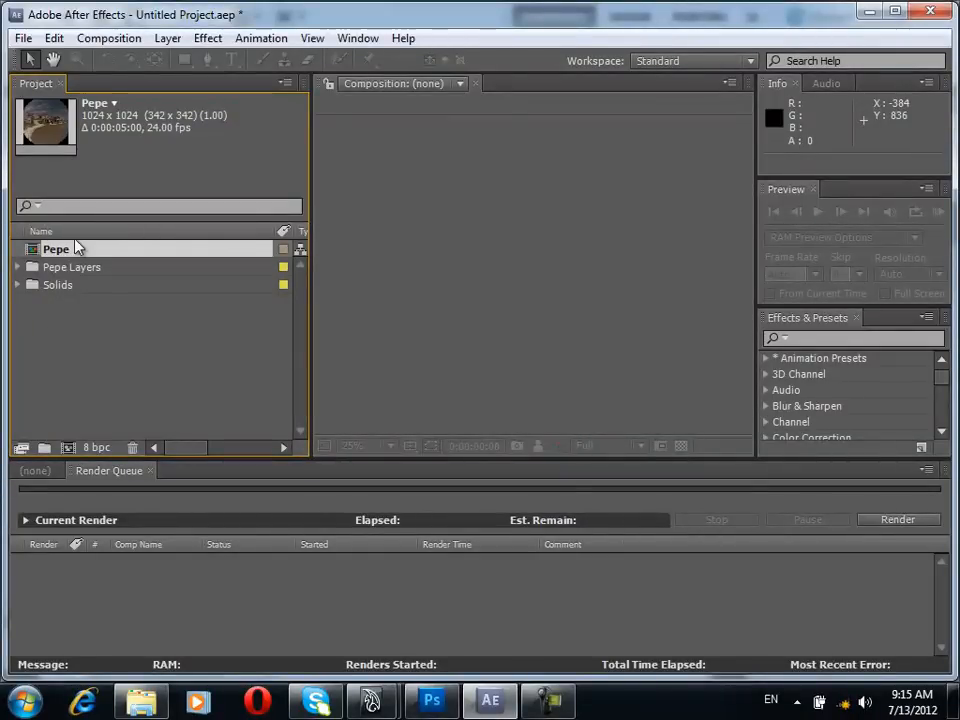
left_click(66, 286)
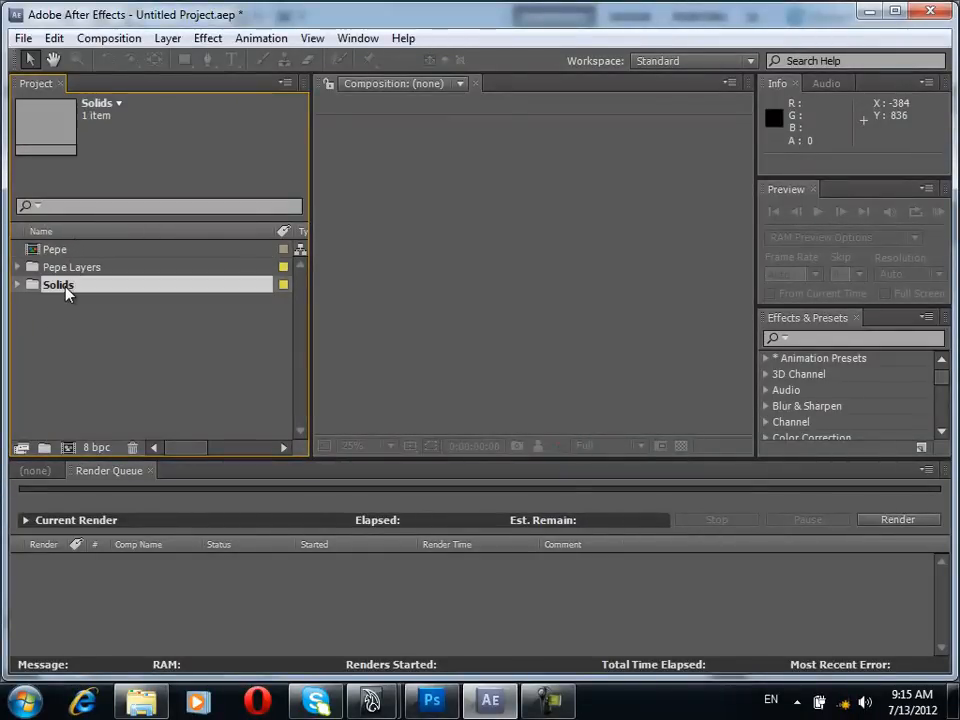
left_click(18, 286)
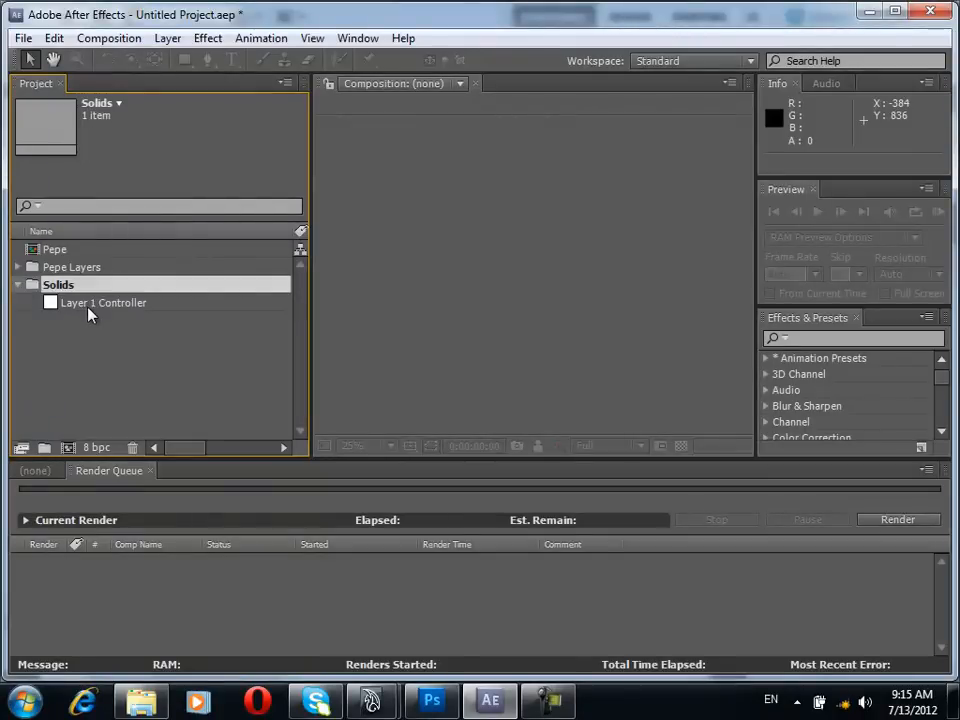
left_click(19, 286)
left_click(18, 267)
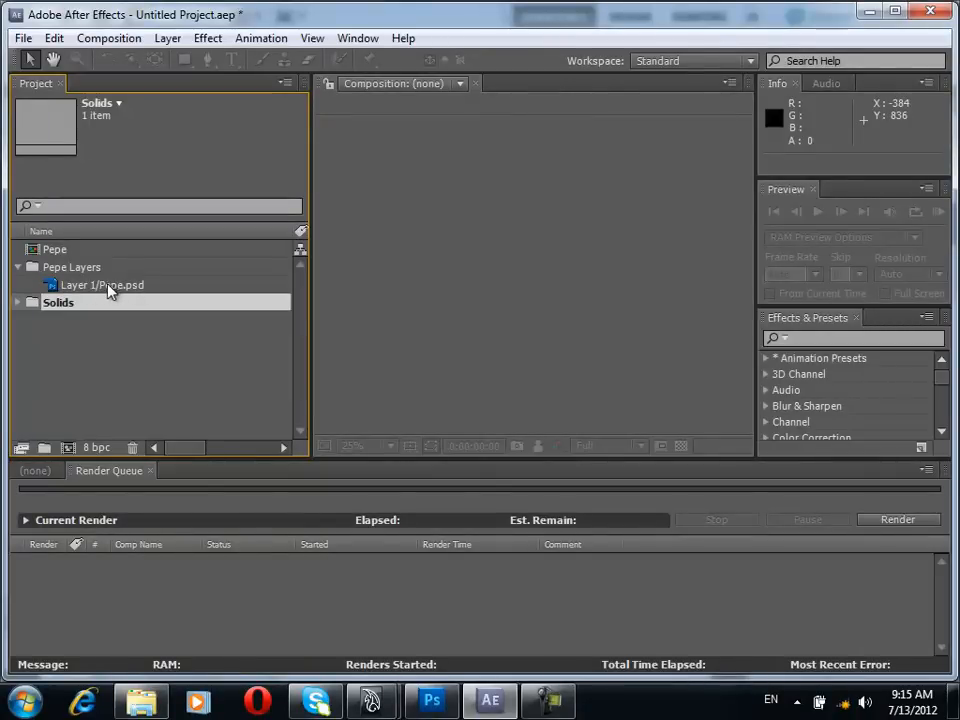
left_click(18, 267)
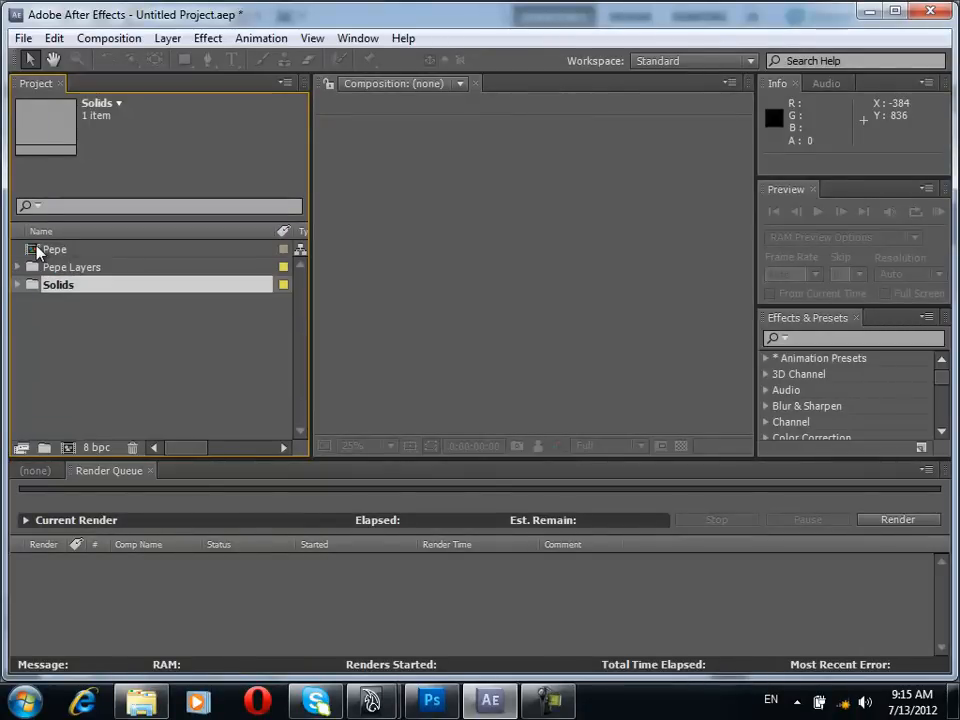
Open the Pepe composition and go through its Layer 1, Layer 1 Controller and Camera 1 layers.
left_click(38, 250)
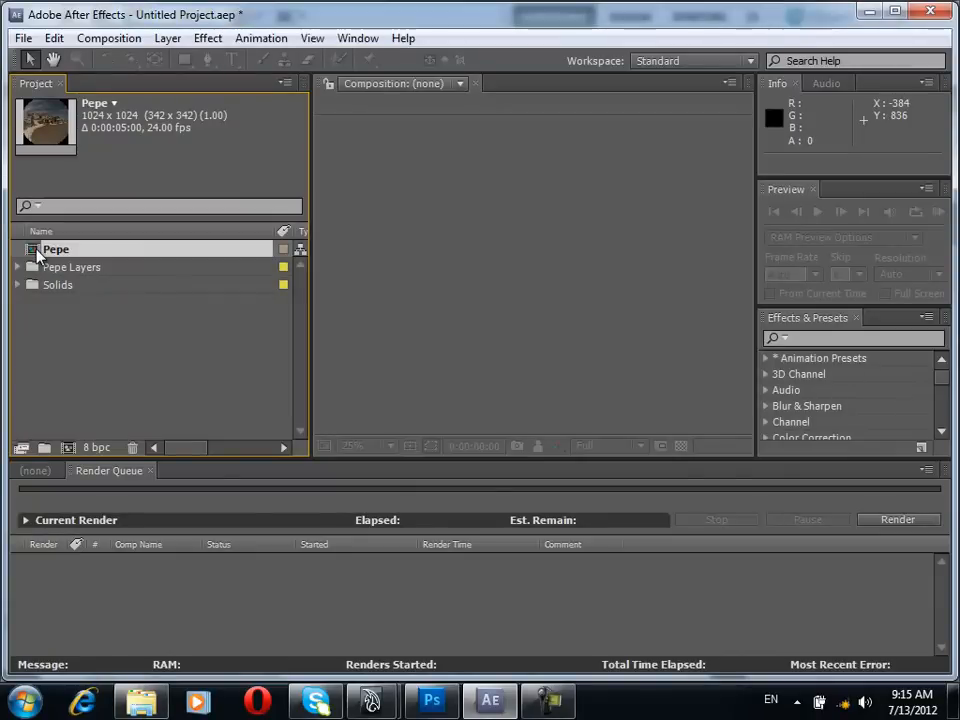
double_click(33, 252)
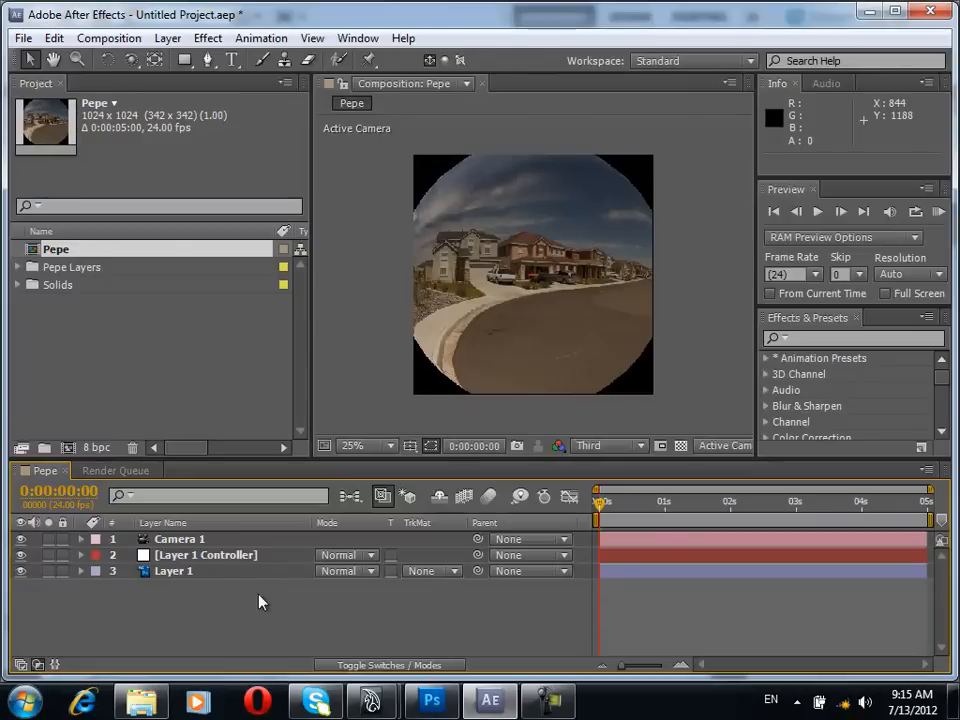
left_click(170, 575)
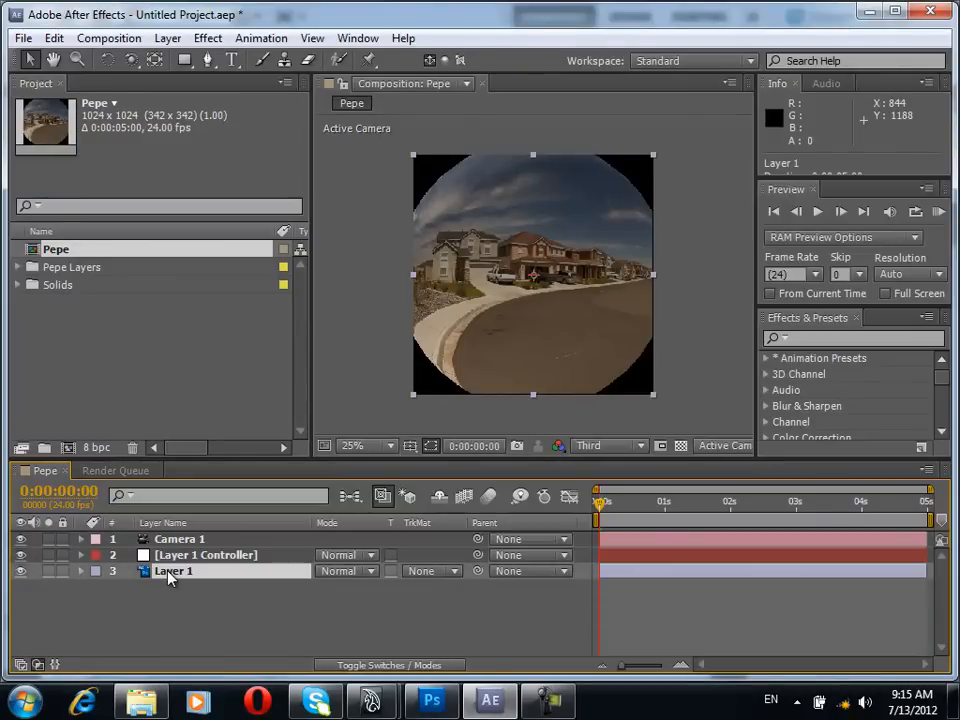
left_click(172, 558)
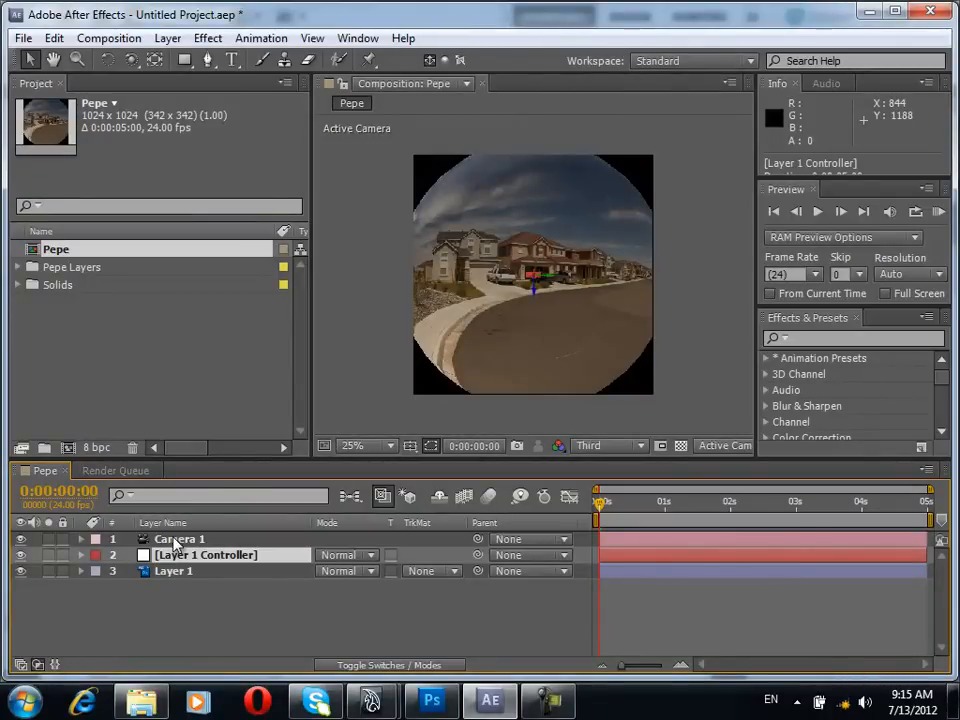
left_click(175, 541)
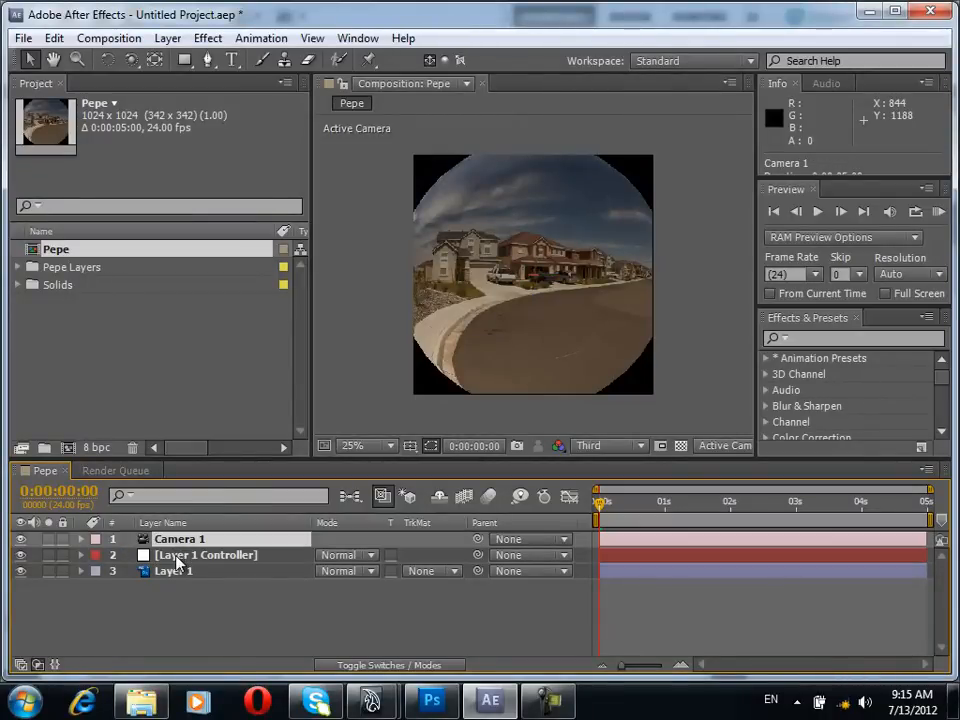
Reveal the orientation and rotation properties of the Layer 1 Controller layer.
left_click(176, 557)
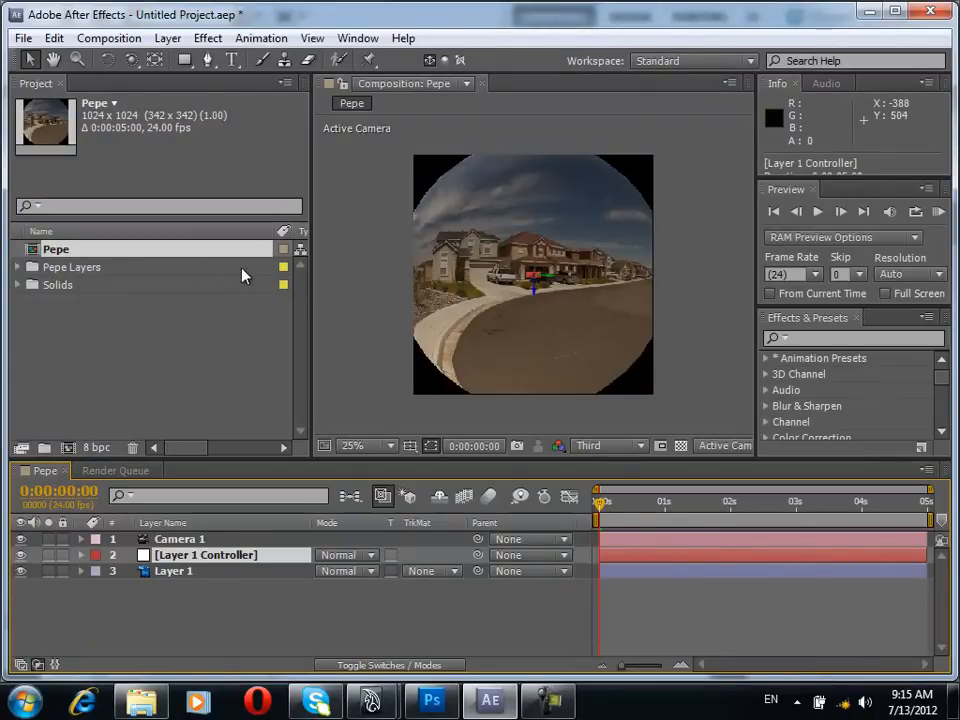
left_click(81, 555)
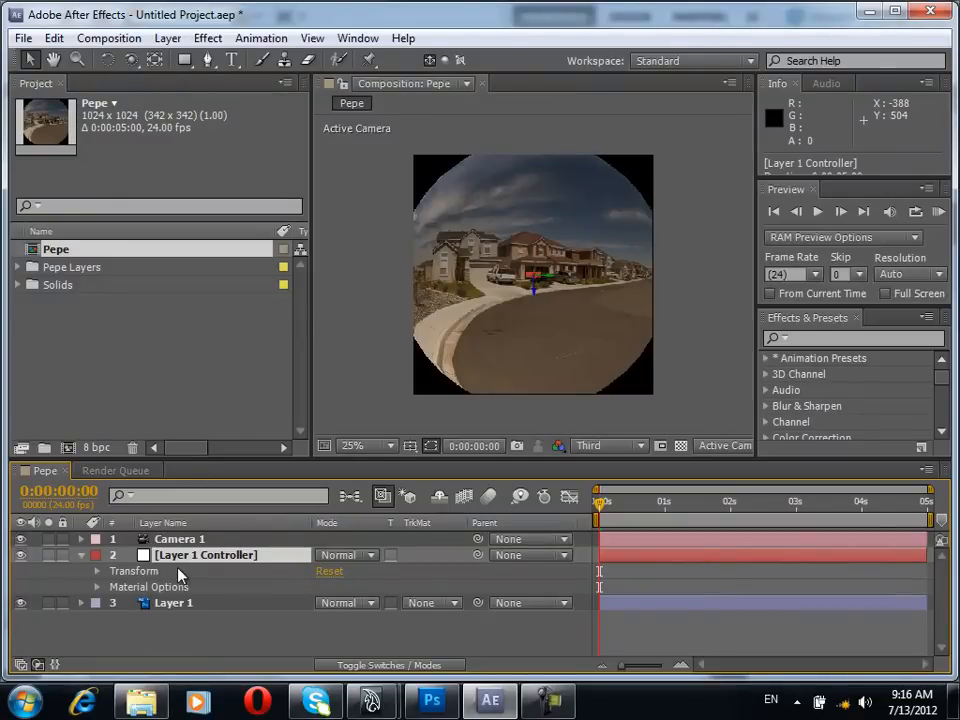
key("r")
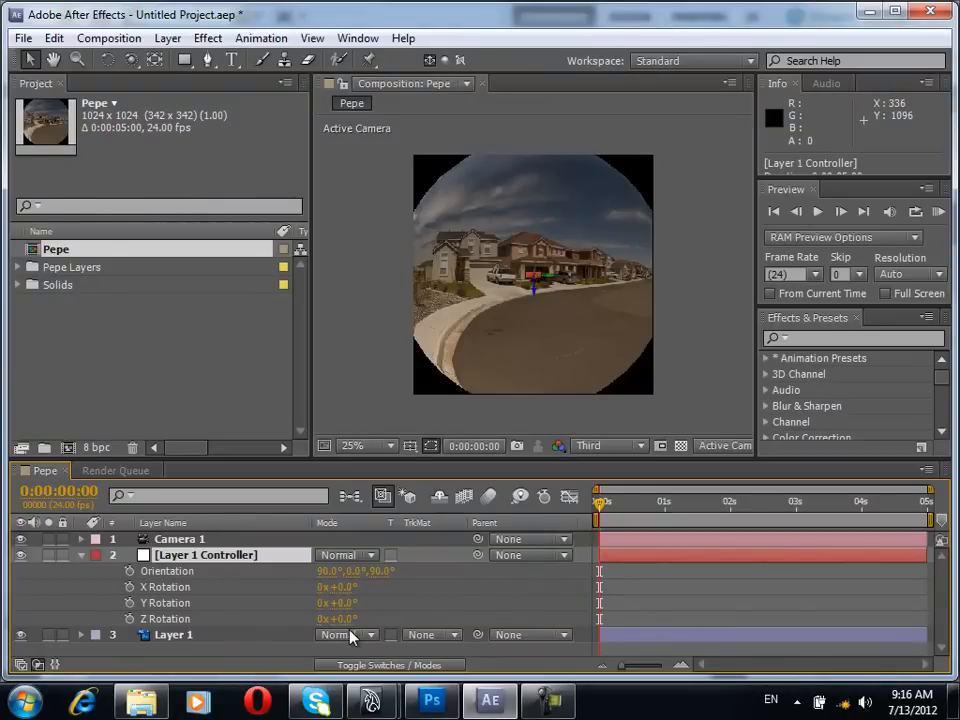
Try turning the sphere with the Layer 1 Controller's Z Rotation, and set the value back to 0x+0.0°.
left_click_drag(345, 619, 455, 616)
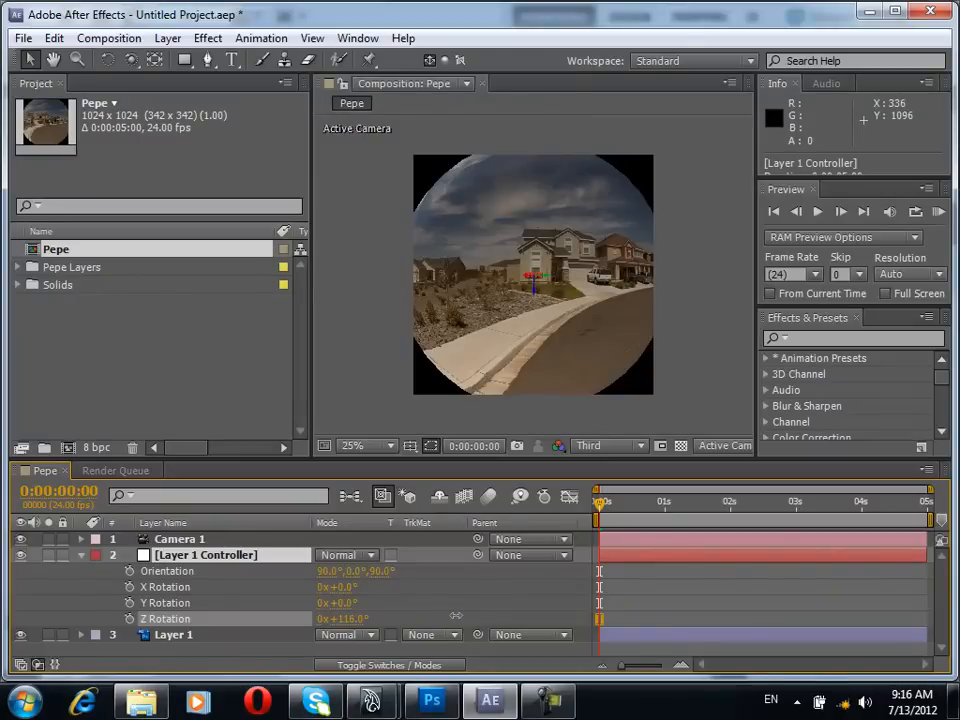
left_click_drag(527, 615, 488, 616)
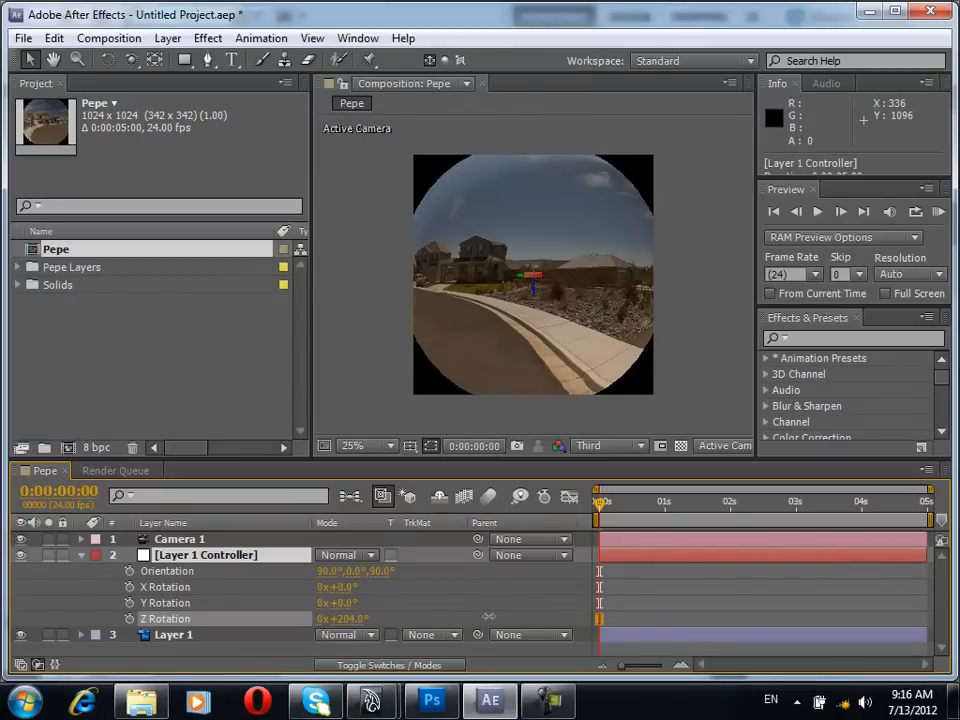
left_click(390, 619)
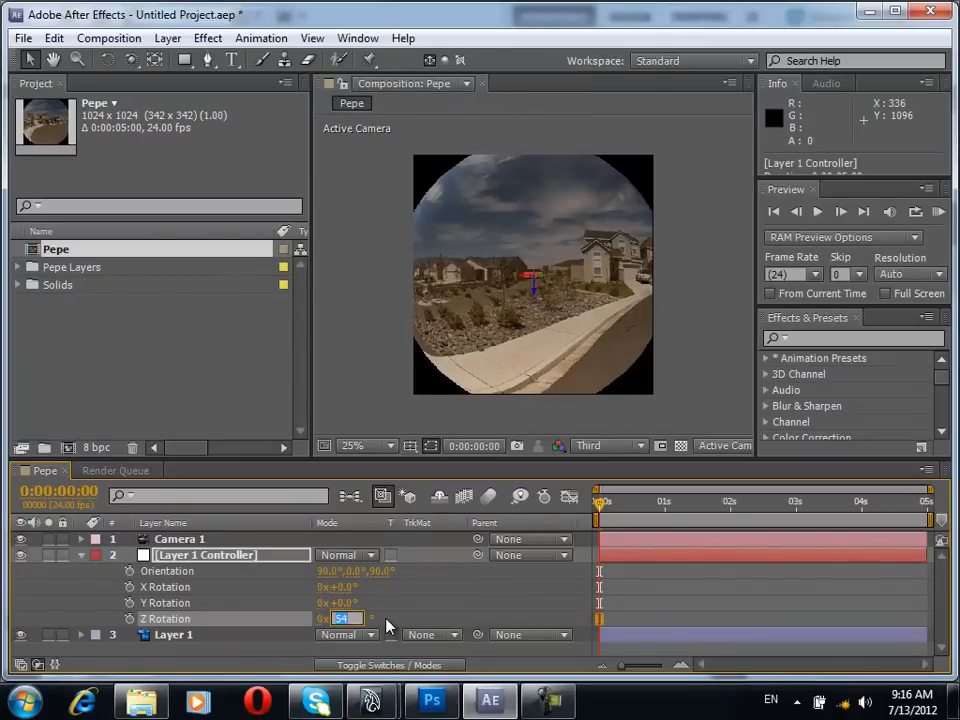
type("0x +0.0°")
key("Return")
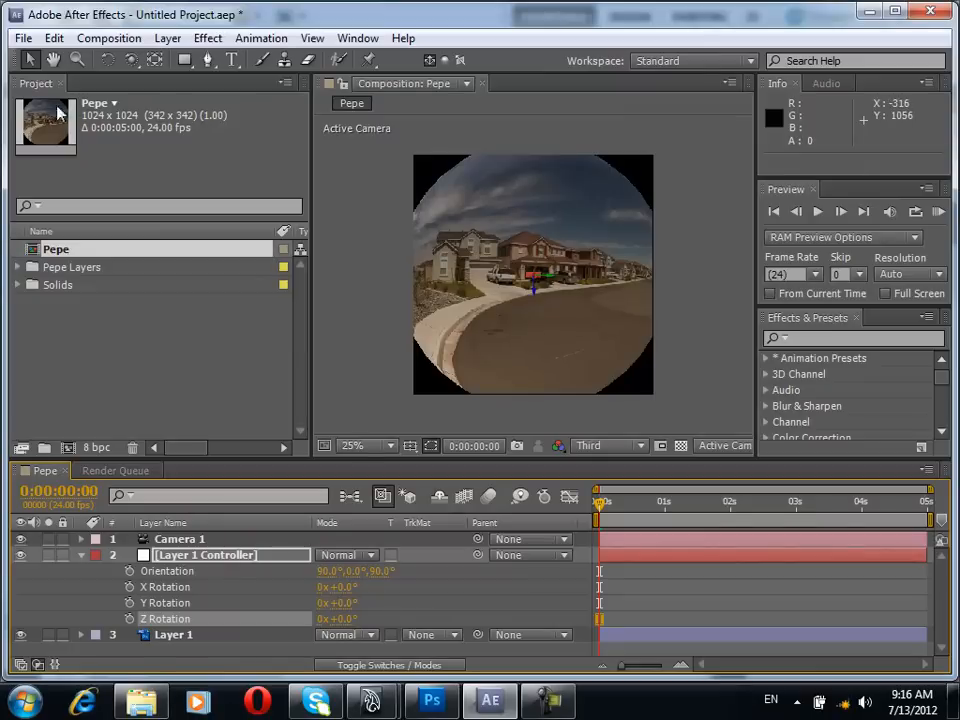
Orbit the camera around the sphere and track it along Z into the scene towards the blue character.
left_click(132, 61)
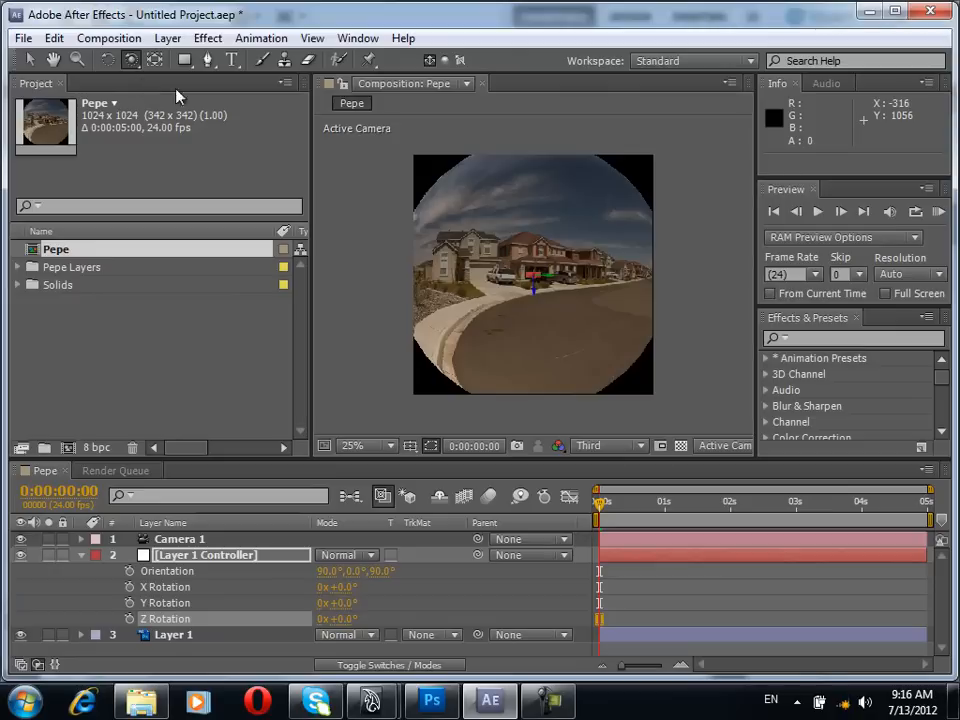
left_click_drag(557, 236, 504, 227)
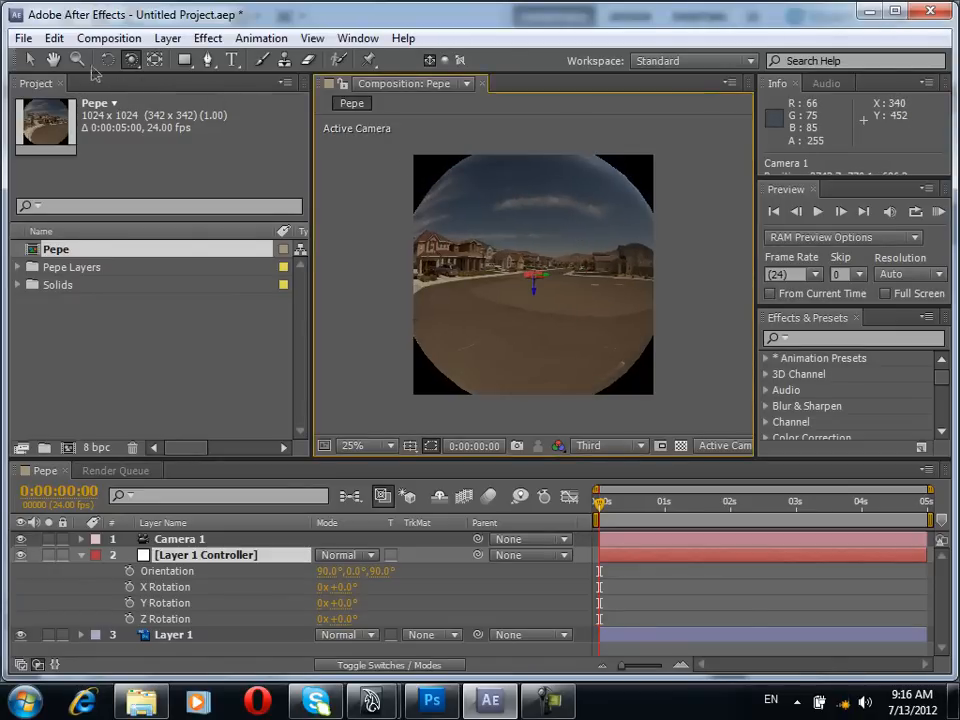
left_click(132, 60)
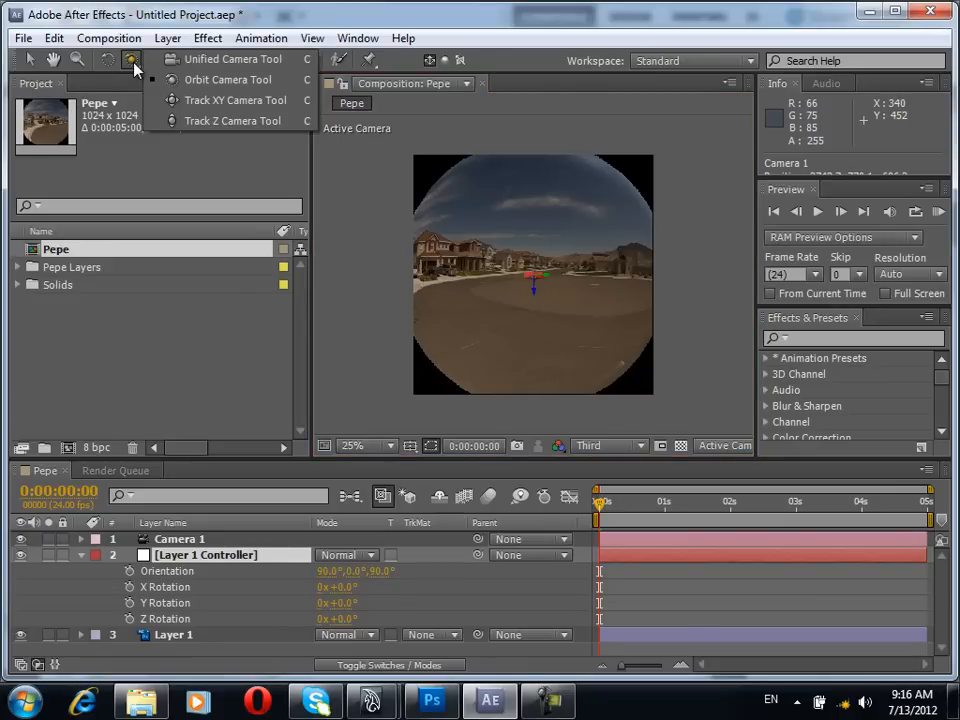
left_click(212, 122)
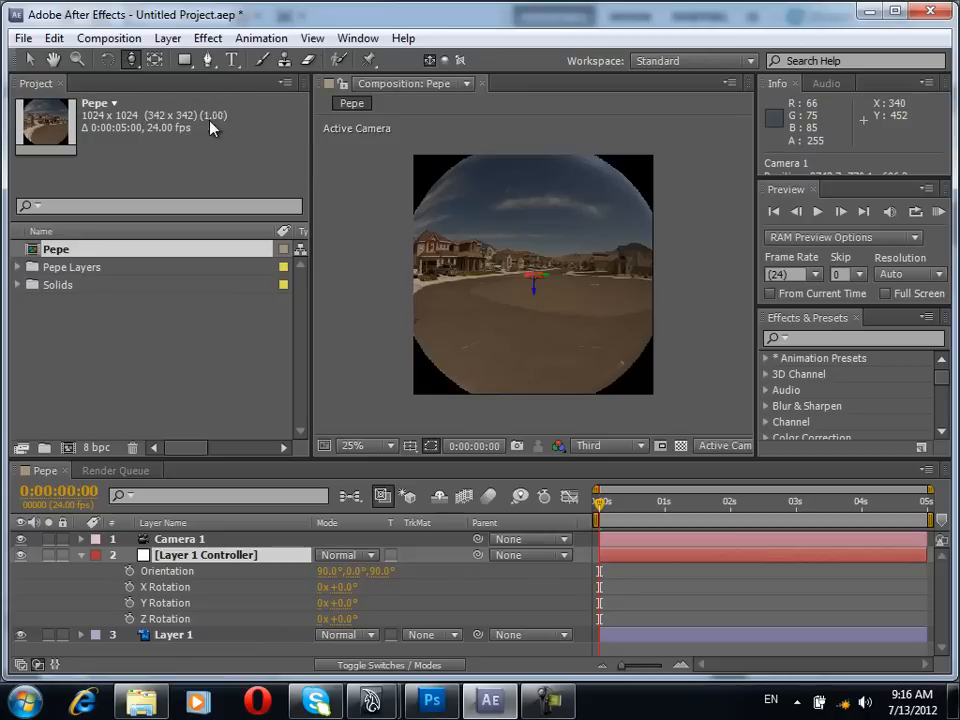
left_click_drag(514, 288, 526, 180)
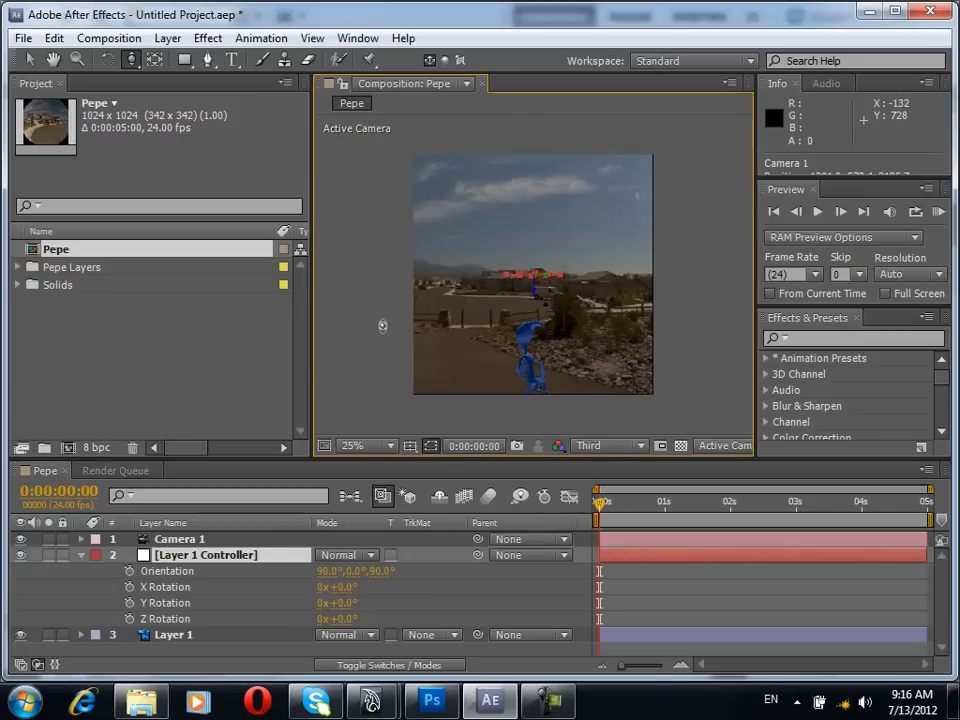
Track the camera in XY to bring the whole blue character into the middle of the frame.
left_click(130, 62)
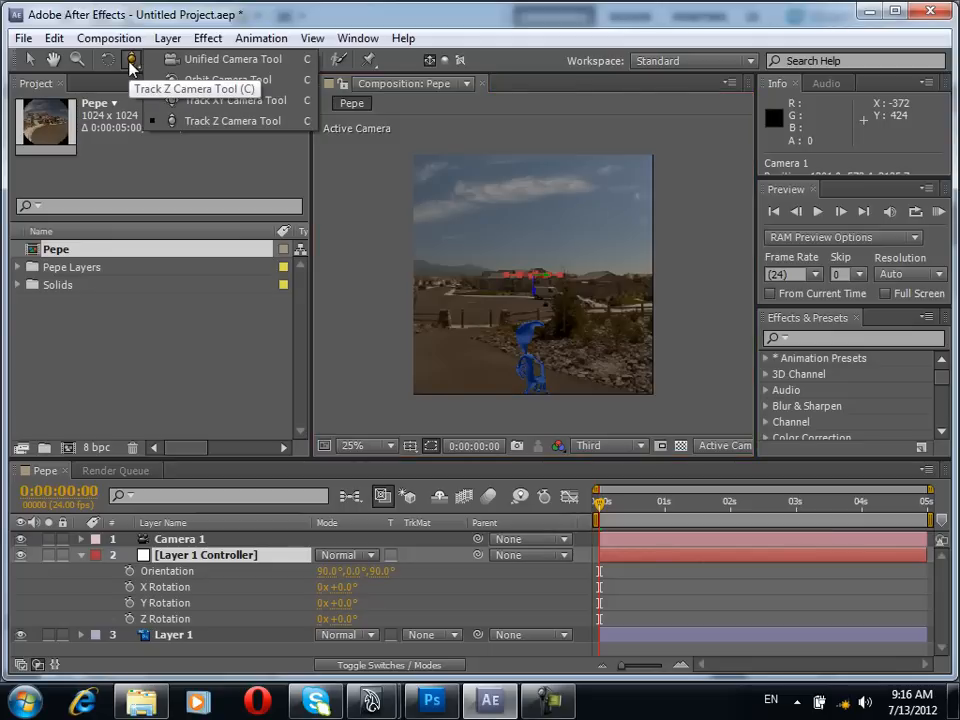
left_click(196, 110)
left_click_drag(501, 275, 477, 231)
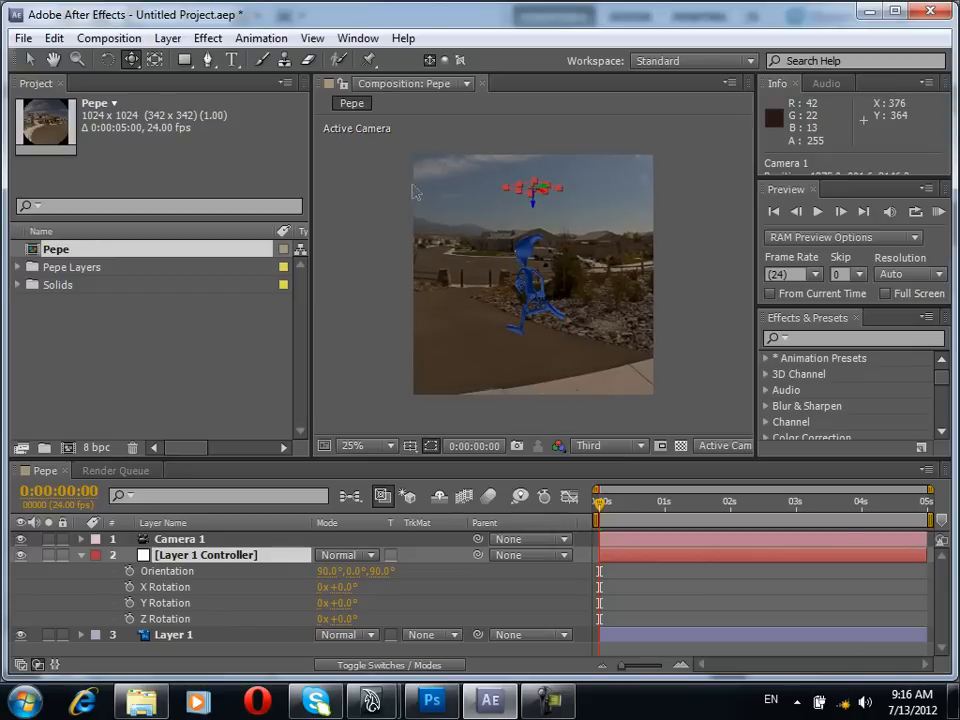
Orbit the camera around the blue character until the street and the row of houses are behind it.
left_click(130, 62)
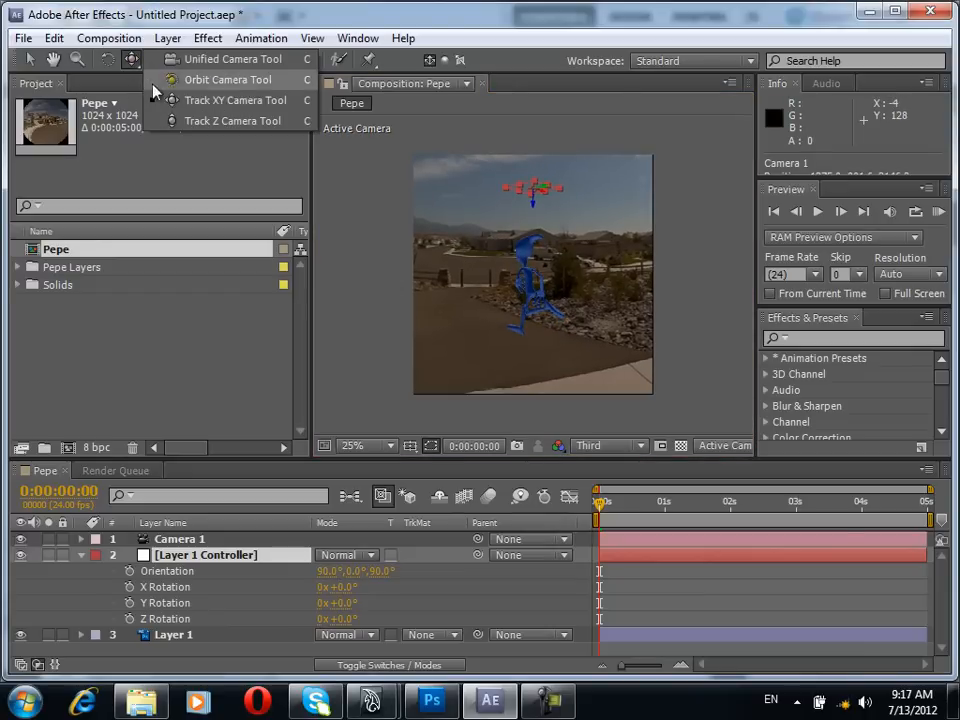
left_click(152, 79)
mouse_move(469, 303)
left_mouse_down()
mouse_move(640, 297)
mouse_move(452, 311)
mouse_move(480, 307)
left_mouse_up()
left_click_drag(513, 305, 573, 320)
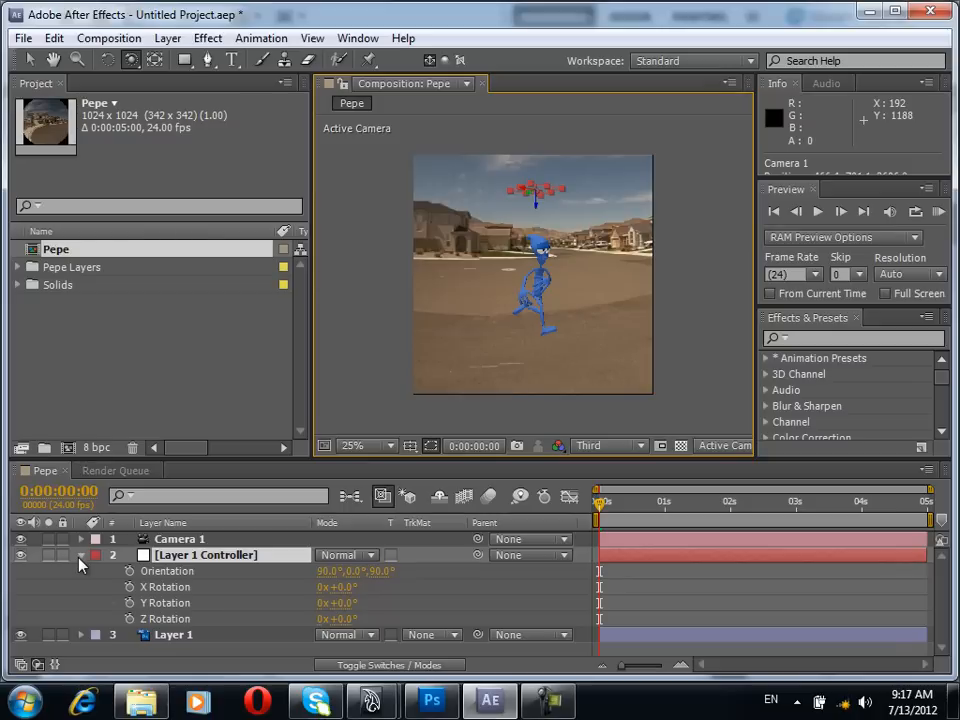
Check the Pepe composition's duration in its Composition Settings and accept the existing values.
right_click(757, 583)
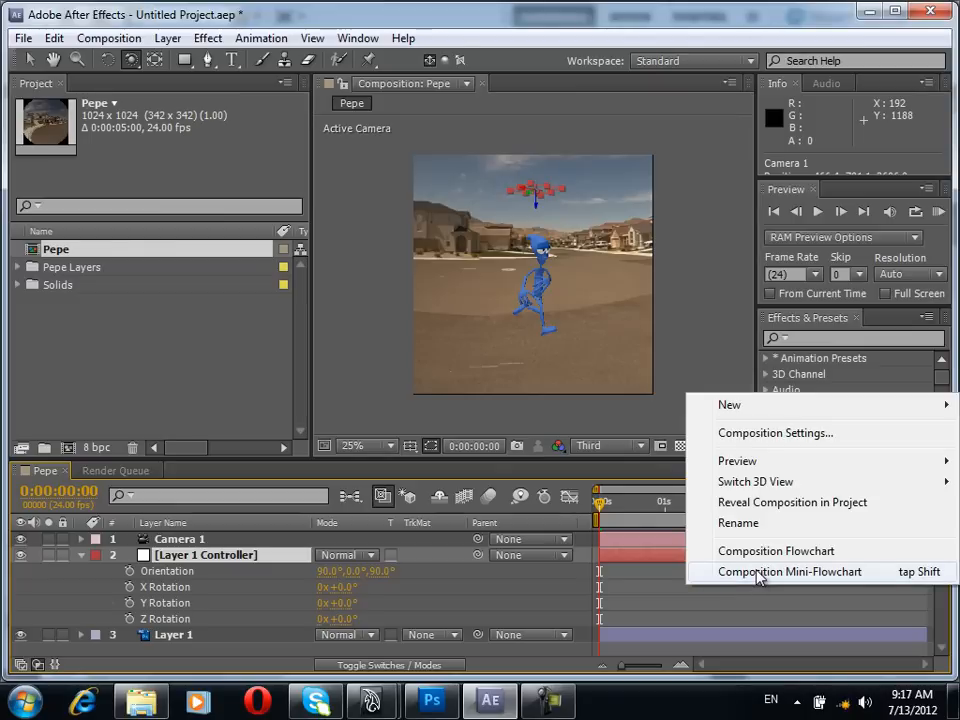
left_click(793, 433)
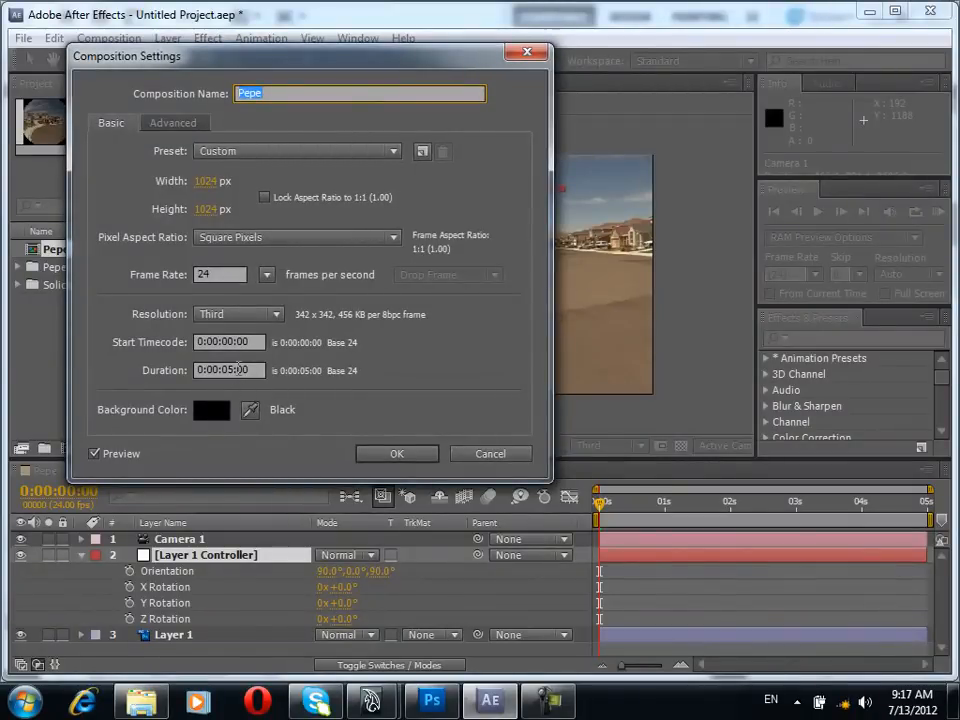
left_click(232, 369)
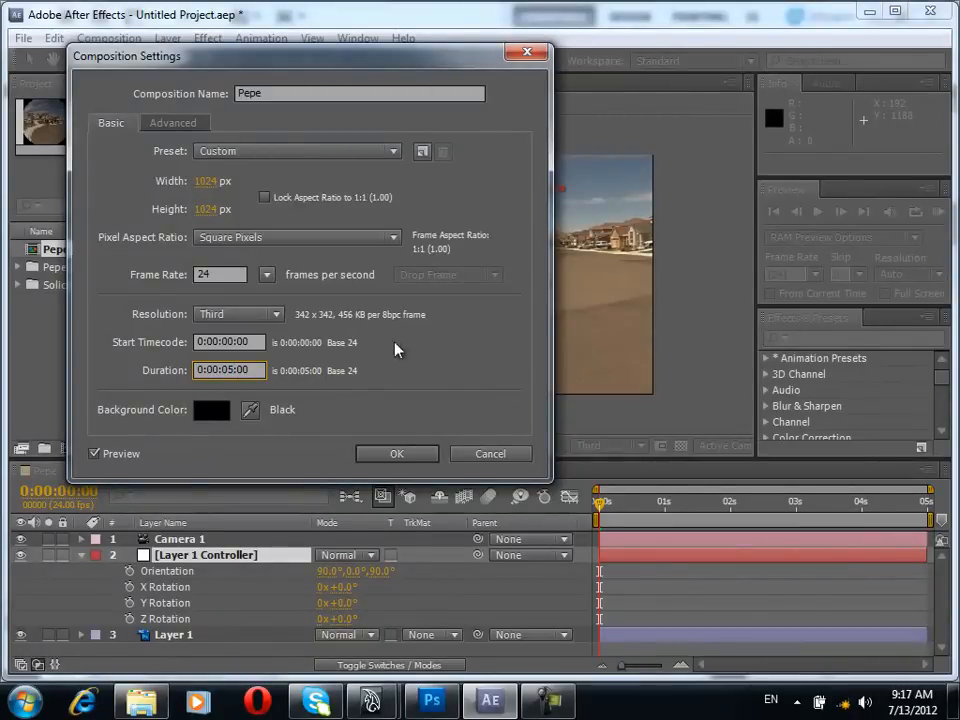
left_click(397, 454)
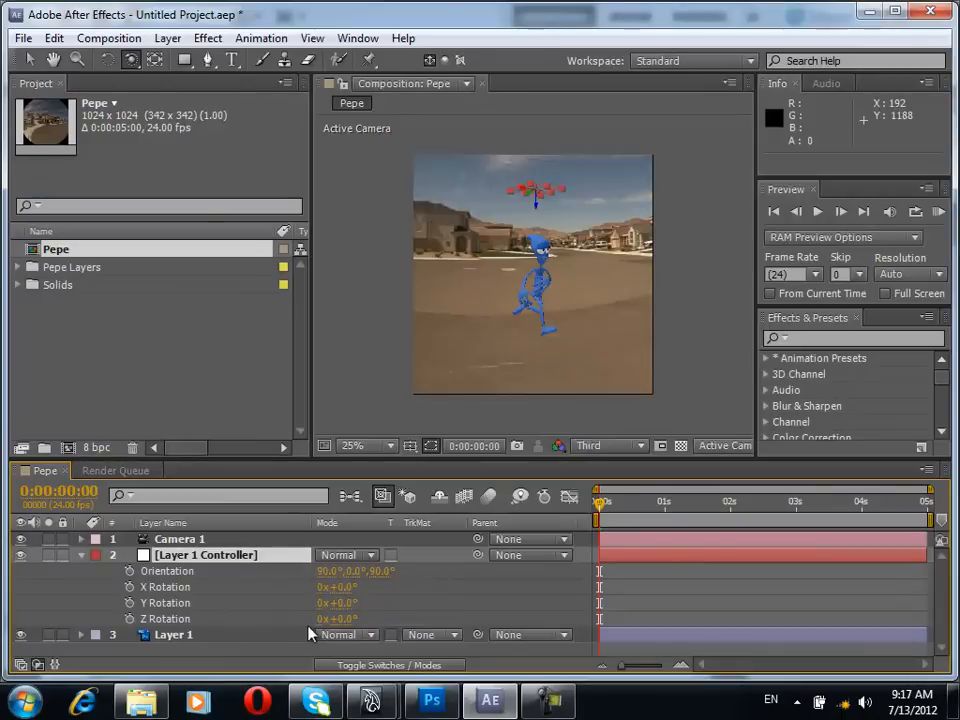
Keyframe the Layer 1 Controller's Z Rotation at 0:00:00:00 and at 1x+0.0° on 0:00:04:23, and scrub back to the start.
left_click(129, 619)
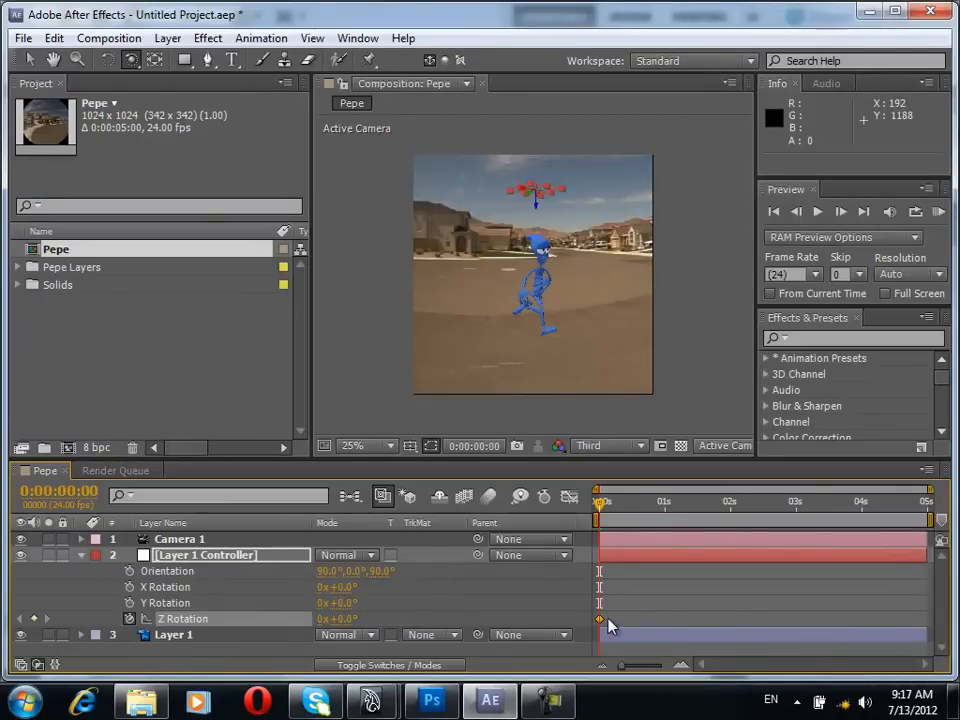
left_click_drag(610, 522, 928, 514)
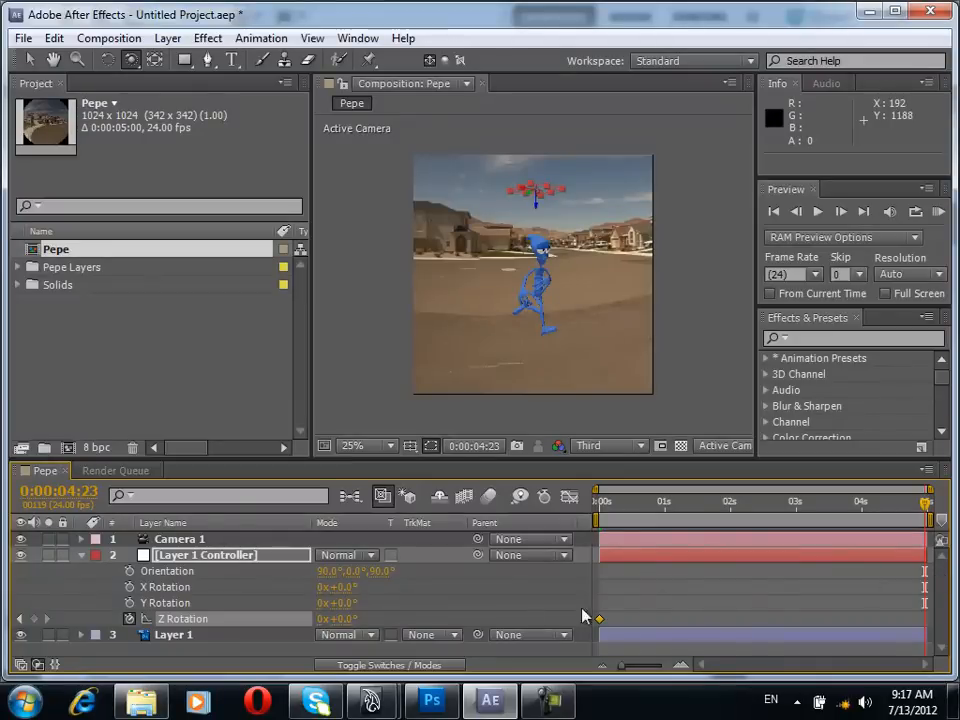
left_click(321, 620)
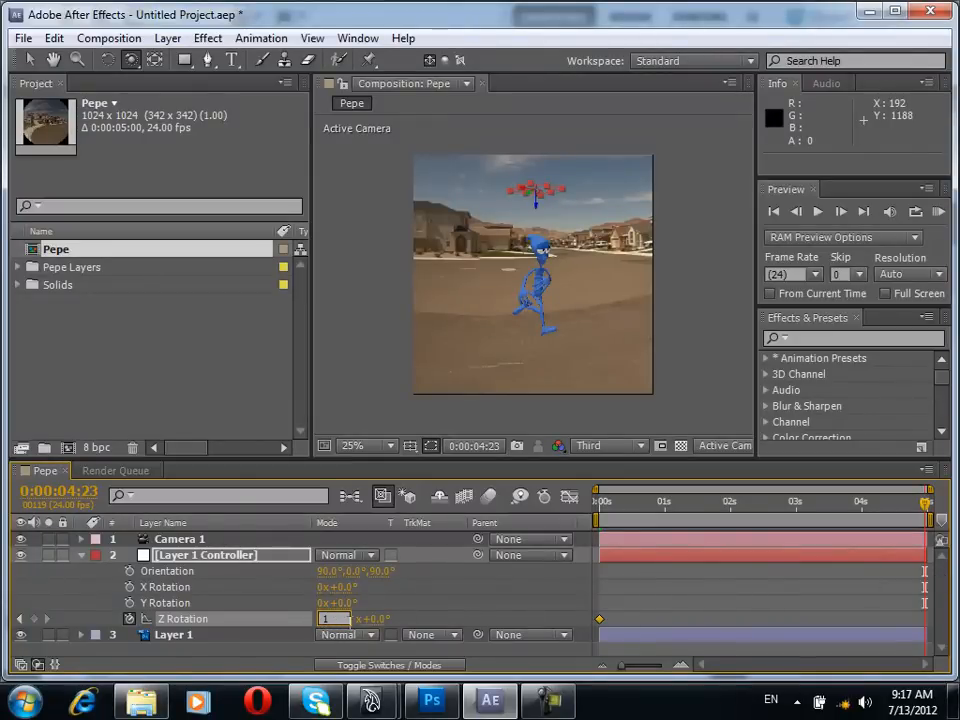
key("Return")
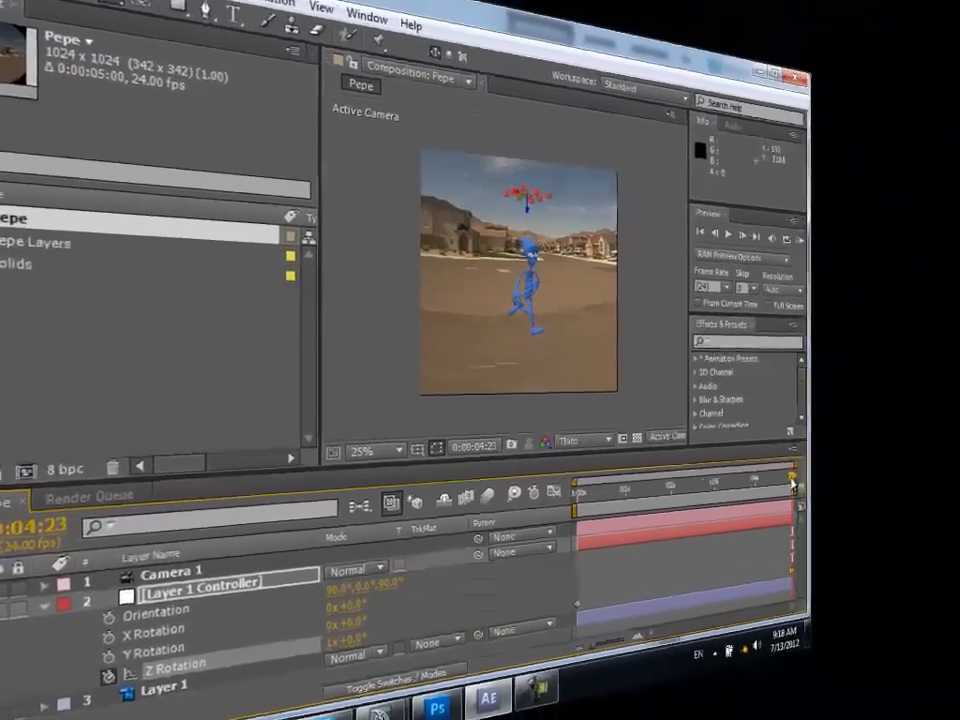
left_click_drag(924, 504, 877, 505)
left_click_drag(749, 486, 558, 518)
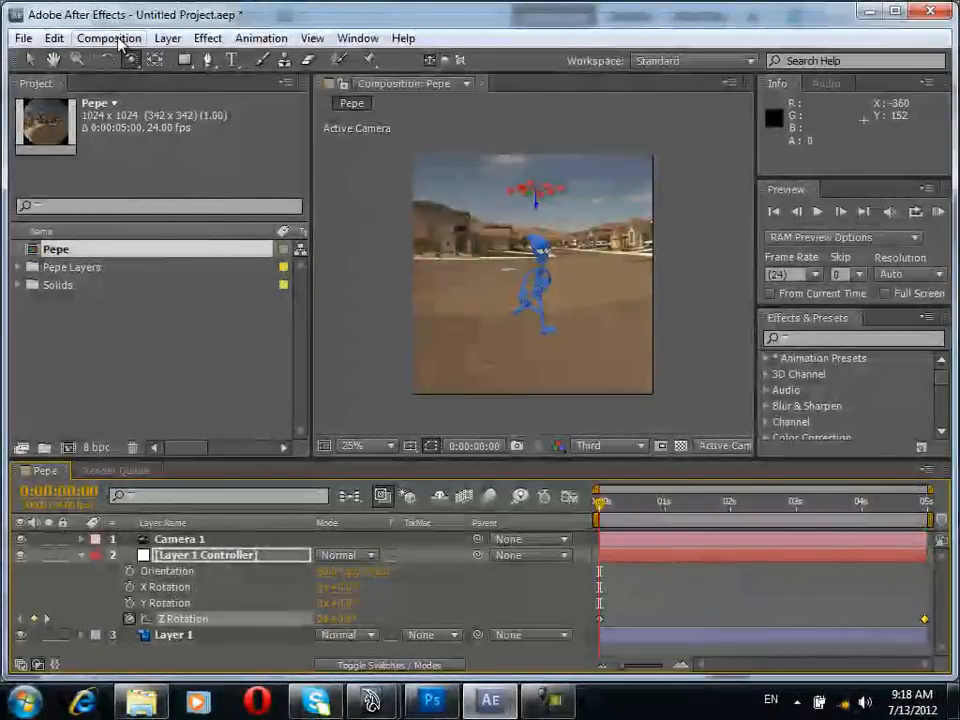
Add the Pepe composition to the Render Queue and set its output module format to QuickTime.
left_click(109, 38)
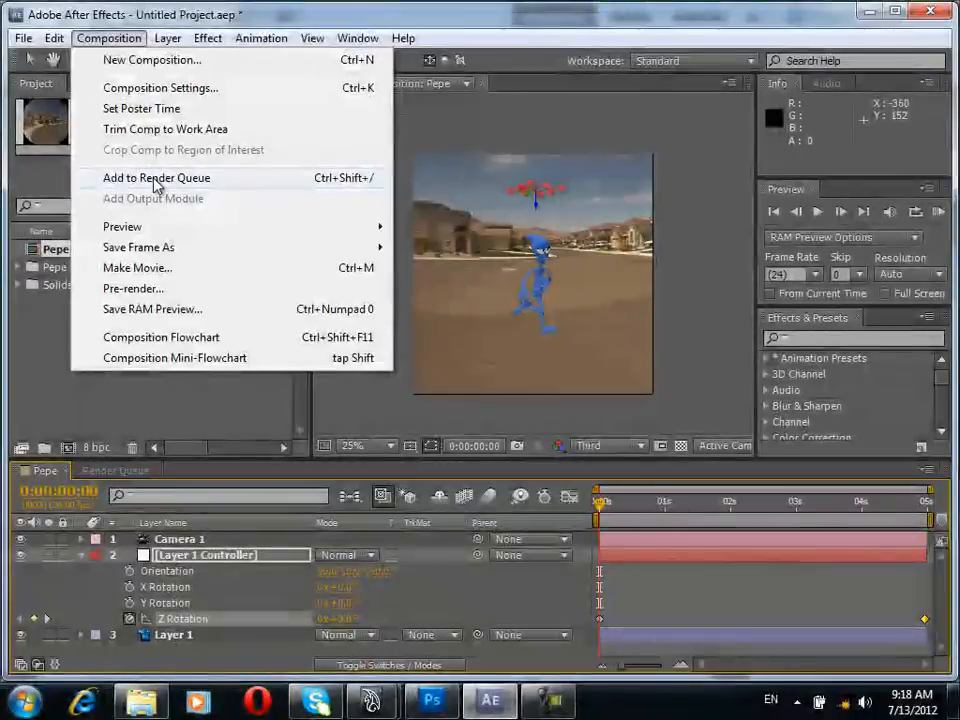
left_click(155, 178)
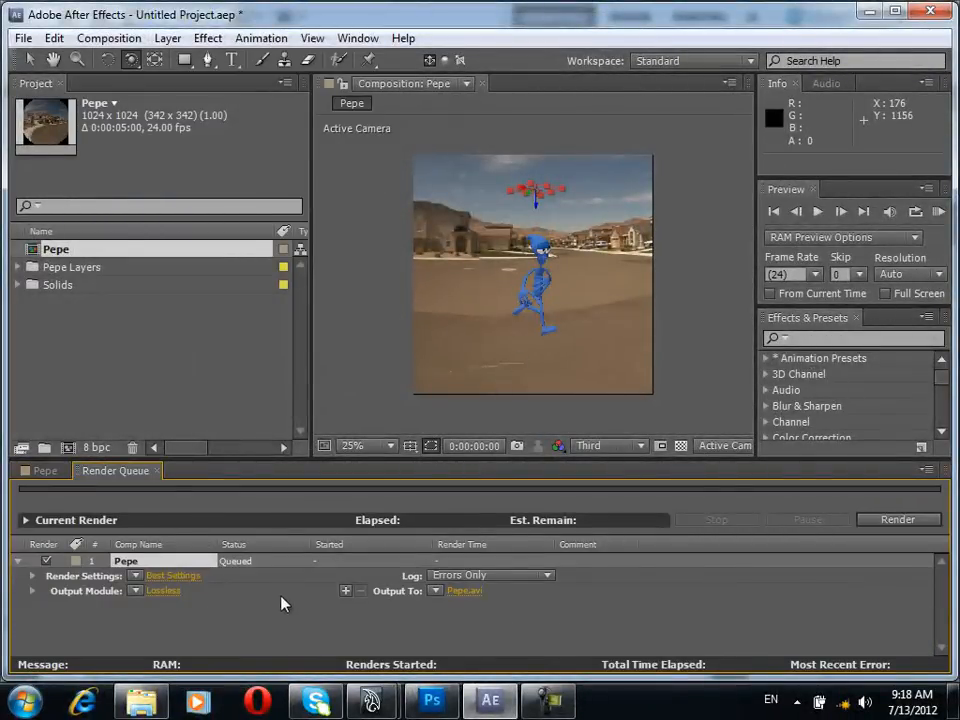
left_click(163, 591)
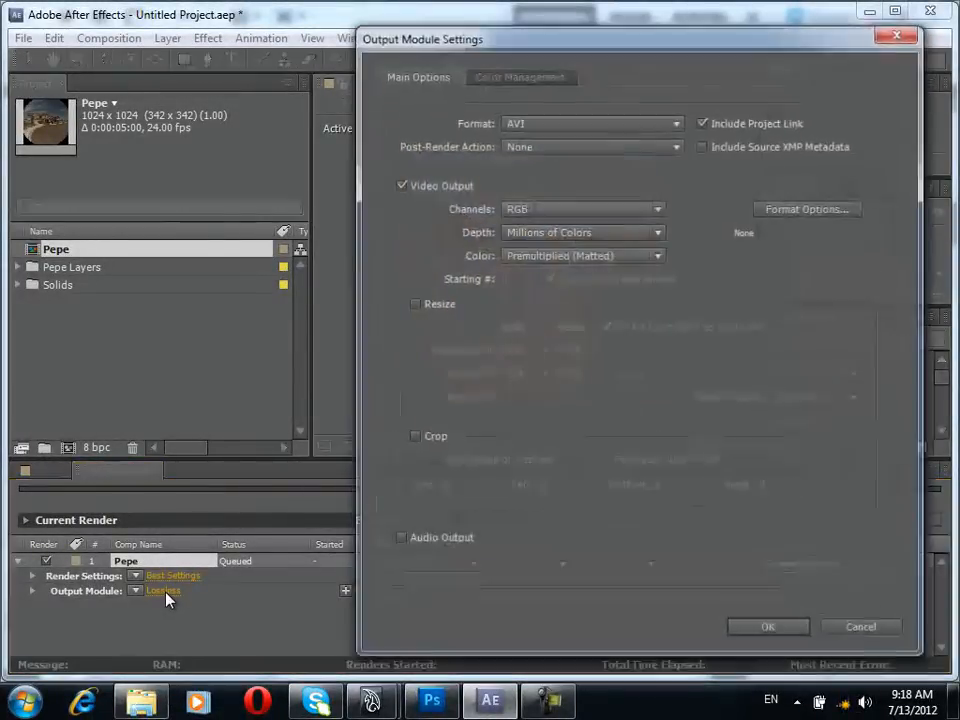
left_click(532, 131)
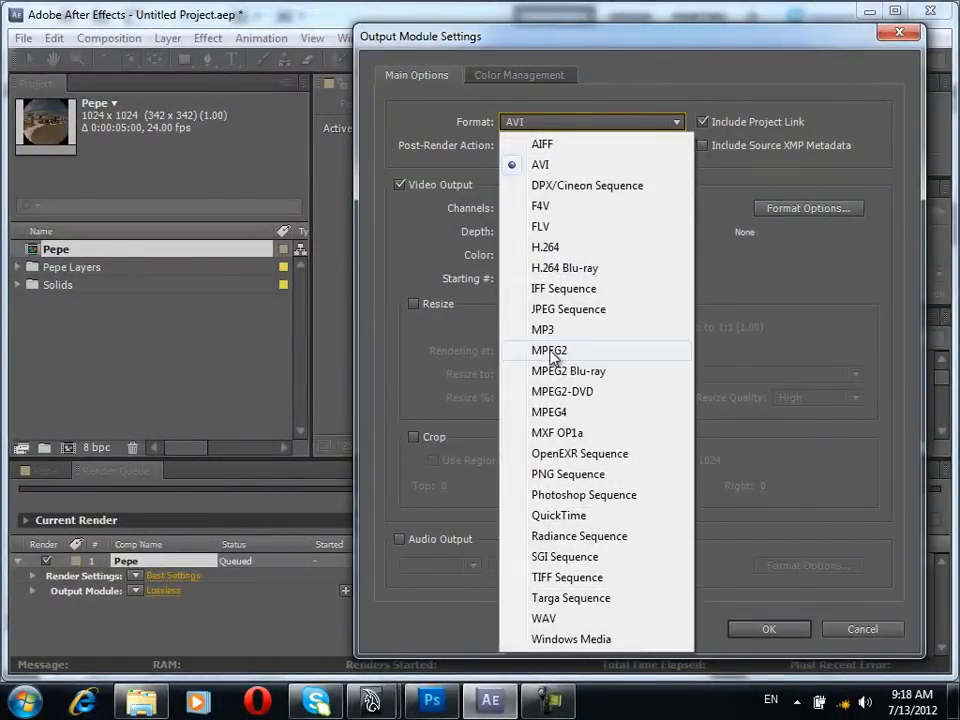
left_click(563, 518)
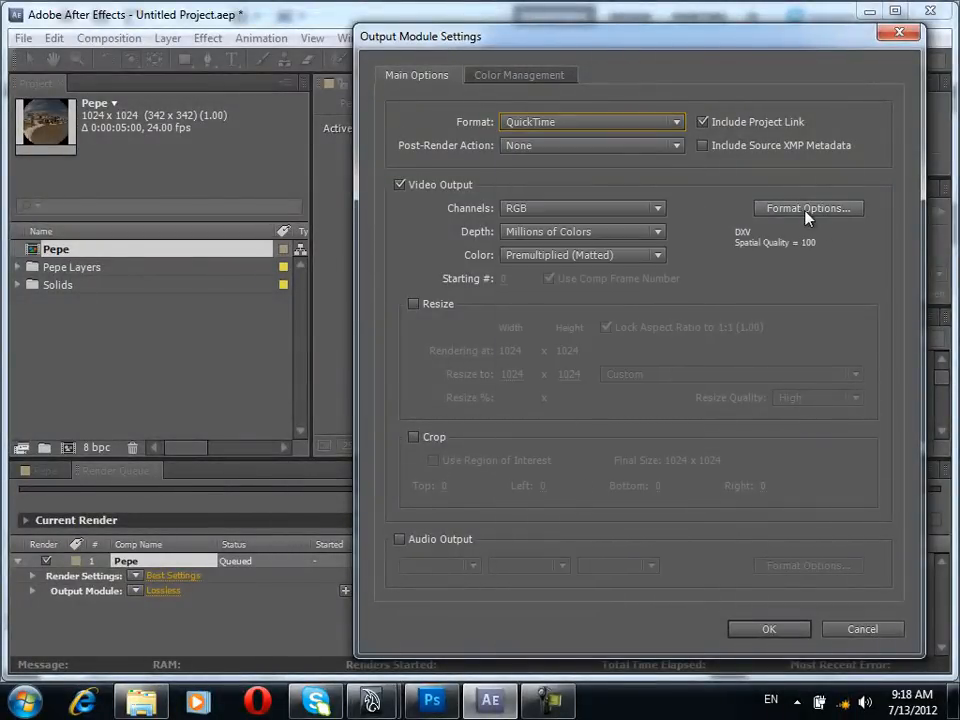
left_click(769, 630)
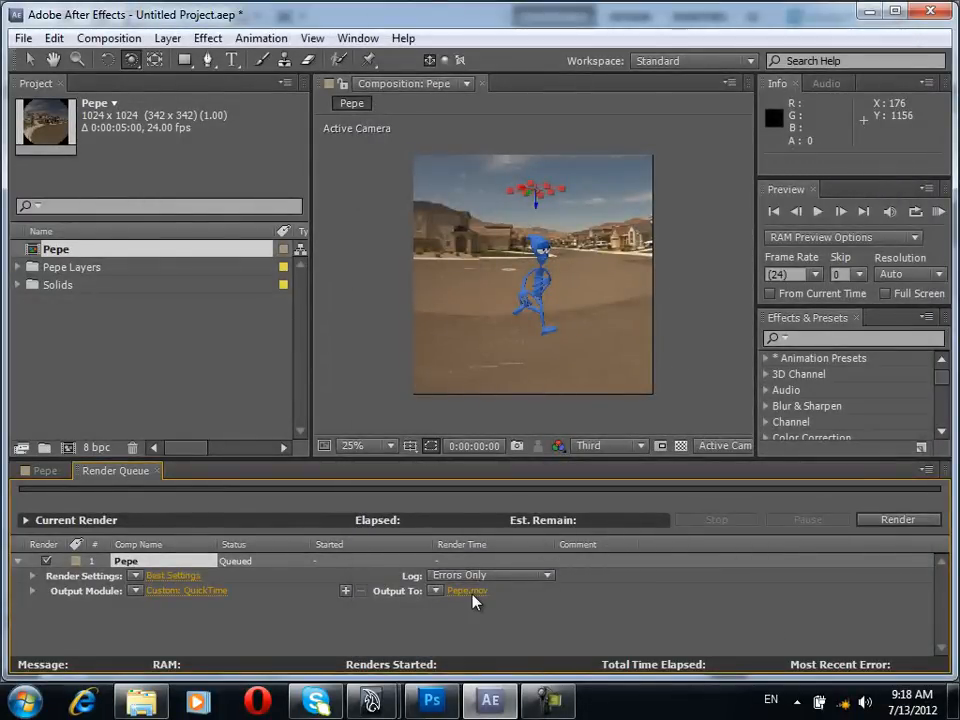
Save the output movie as Pepe in the Video Tutorijal folder on drive F: and start the render.
left_click(466, 591)
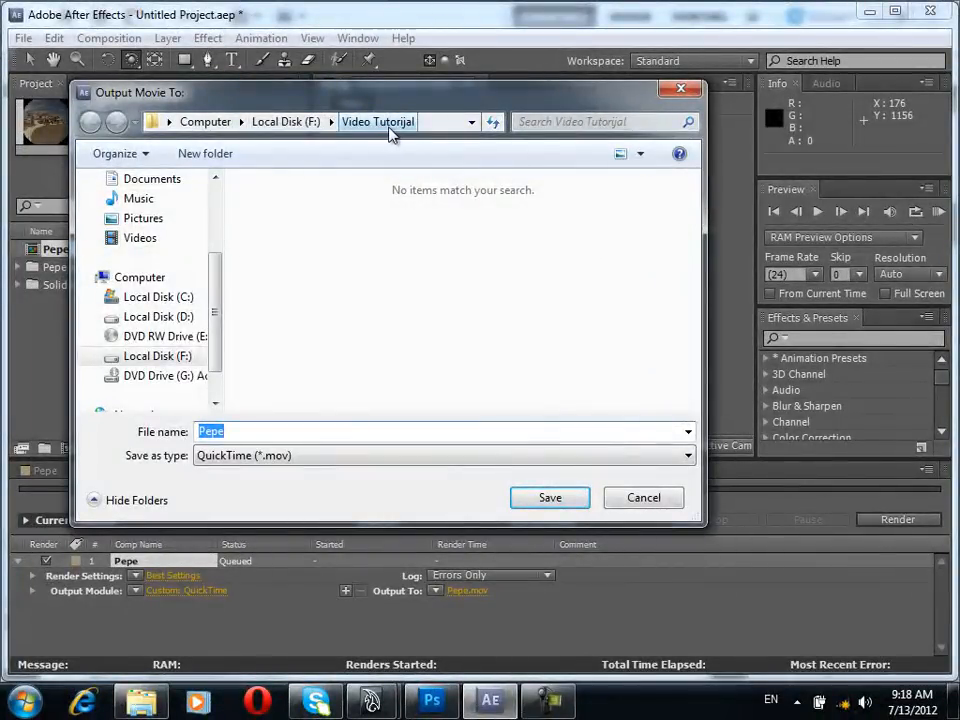
left_click(389, 266)
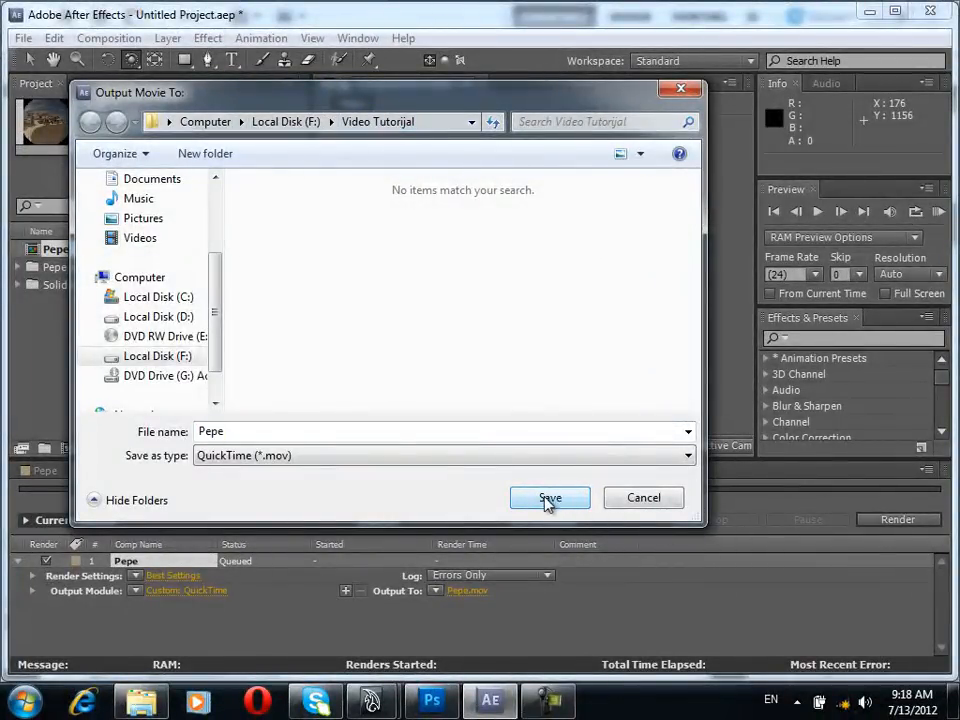
double_click(249, 432)
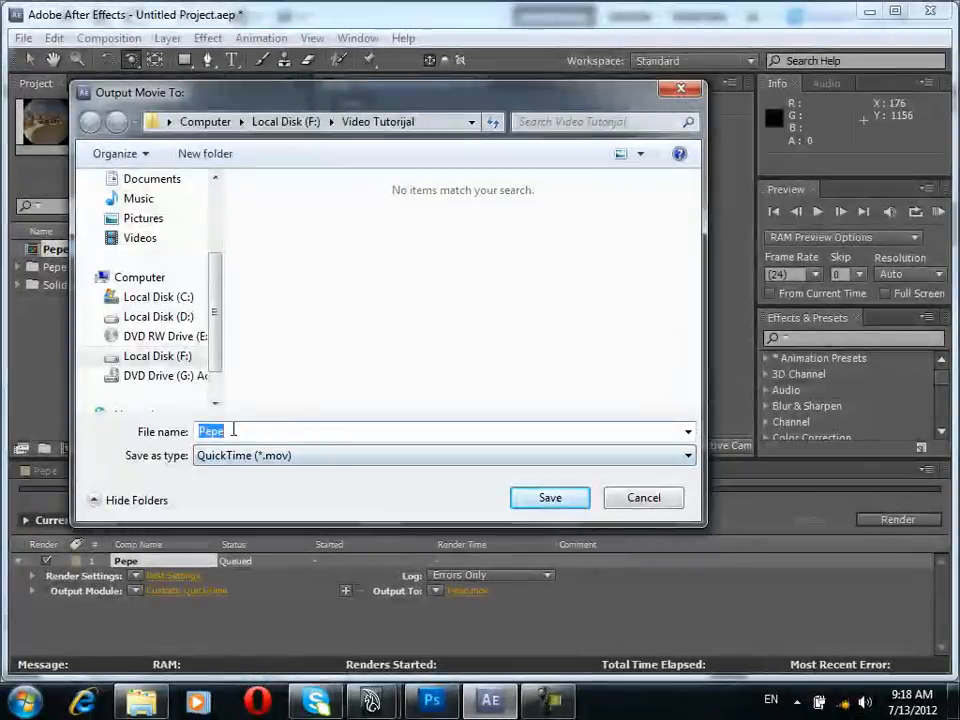
left_click(571, 502)
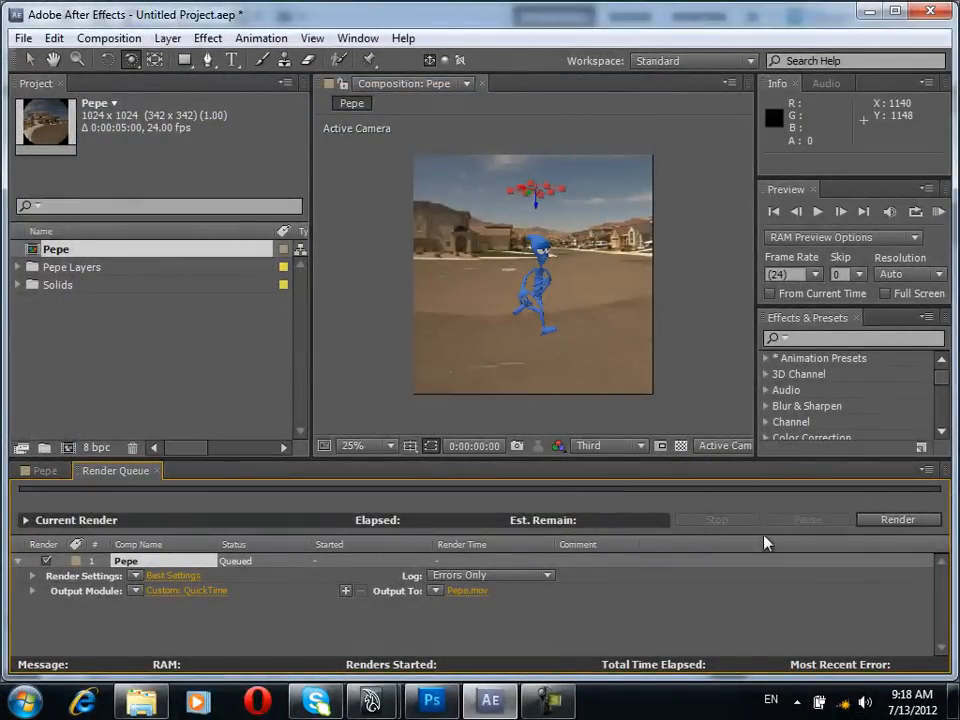
left_click(890, 528)
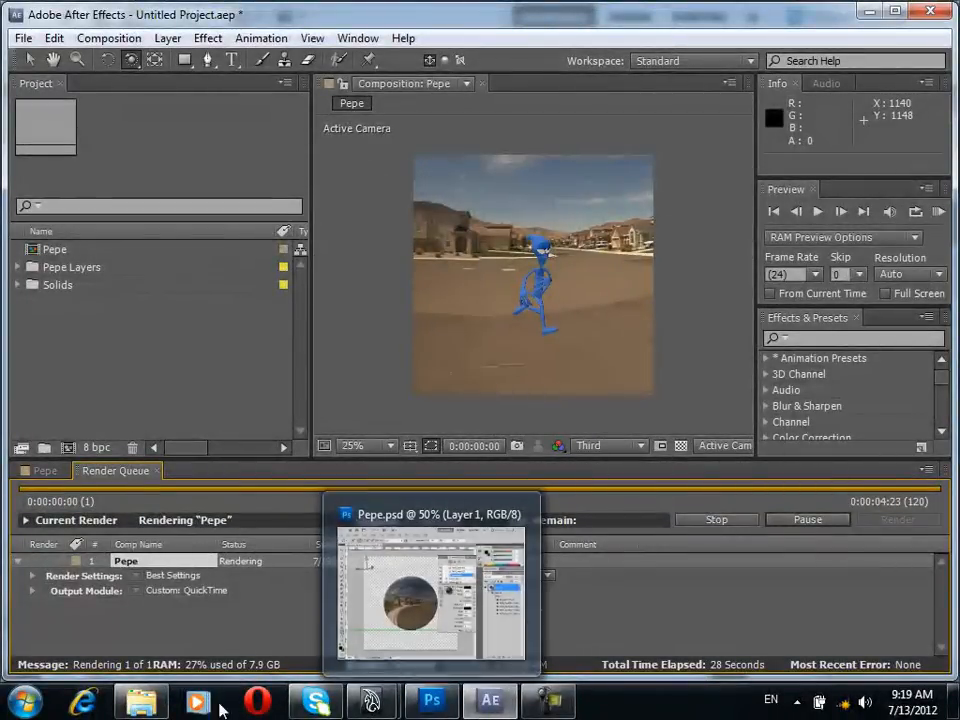
Open the rendered Pepe movie from the Video Tutorijal folder in QuickTime Player, turn on looping, play it and pause.
left_click(145, 704)
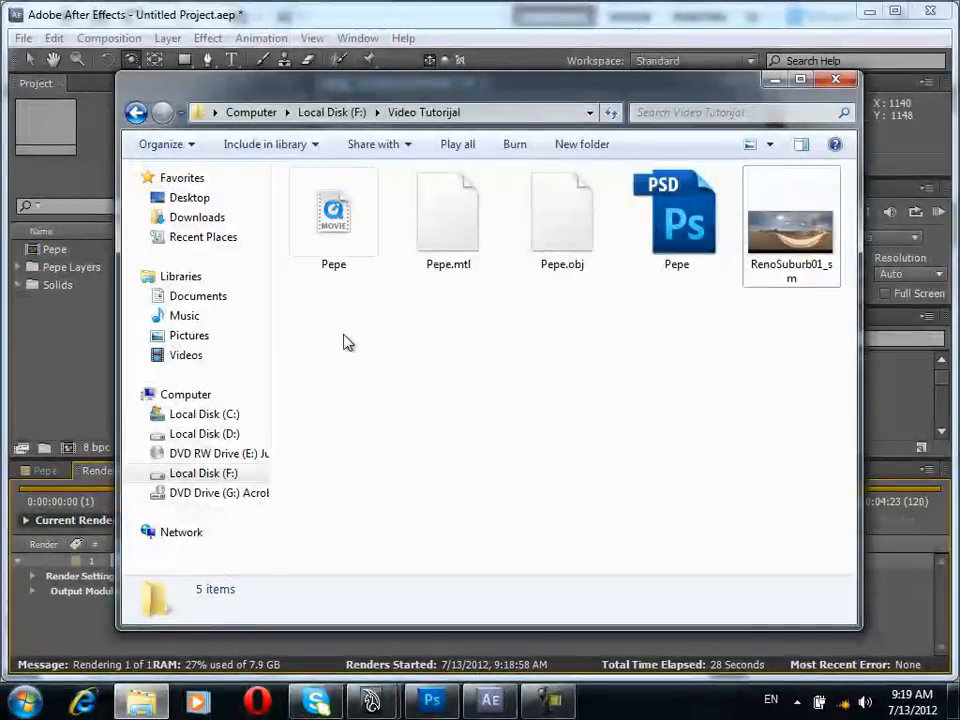
left_click(333, 222)
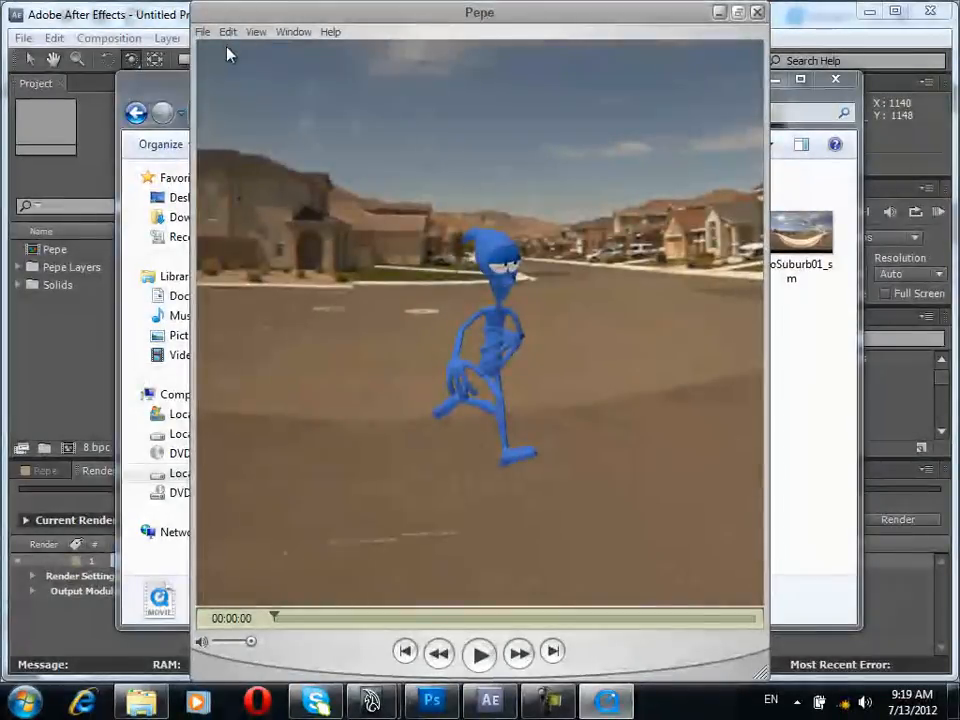
left_click(256, 32)
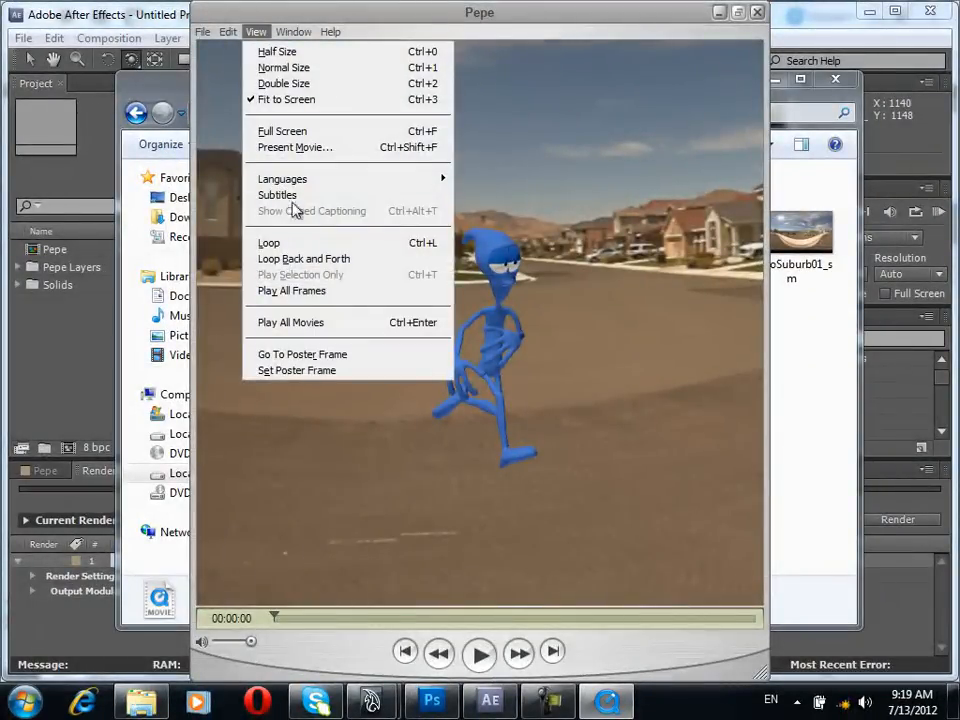
left_click(304, 246)
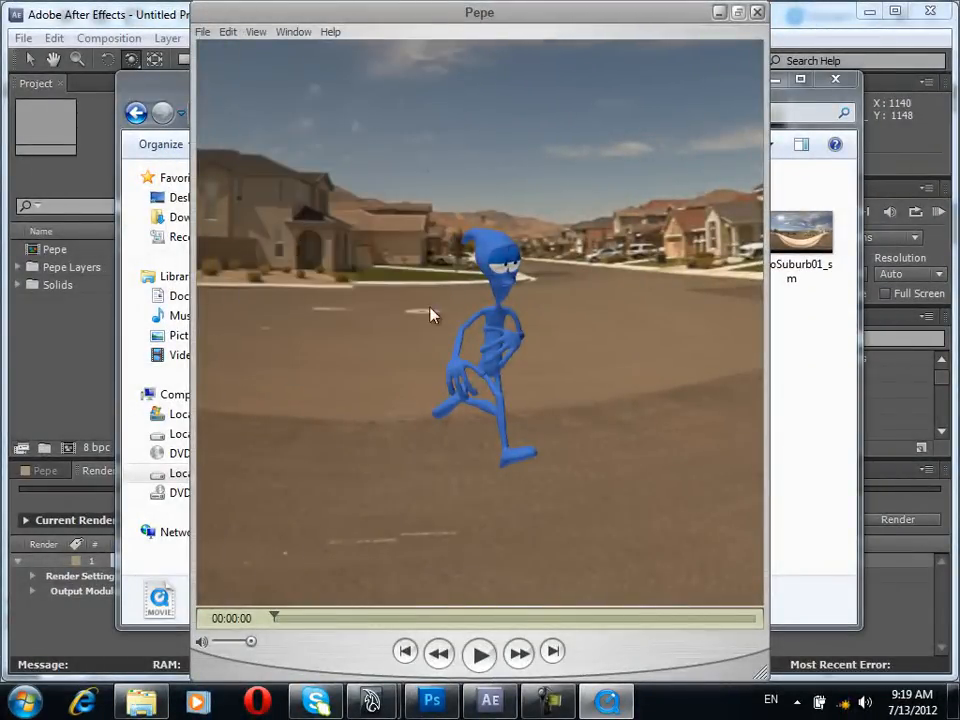
left_click(477, 653)
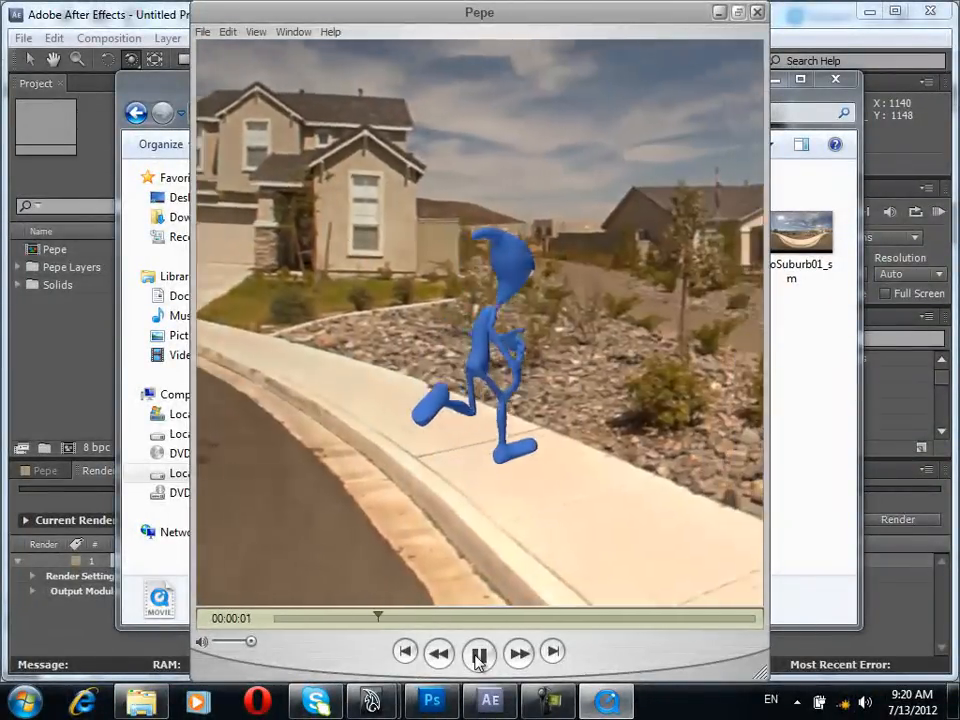
left_click(479, 656)
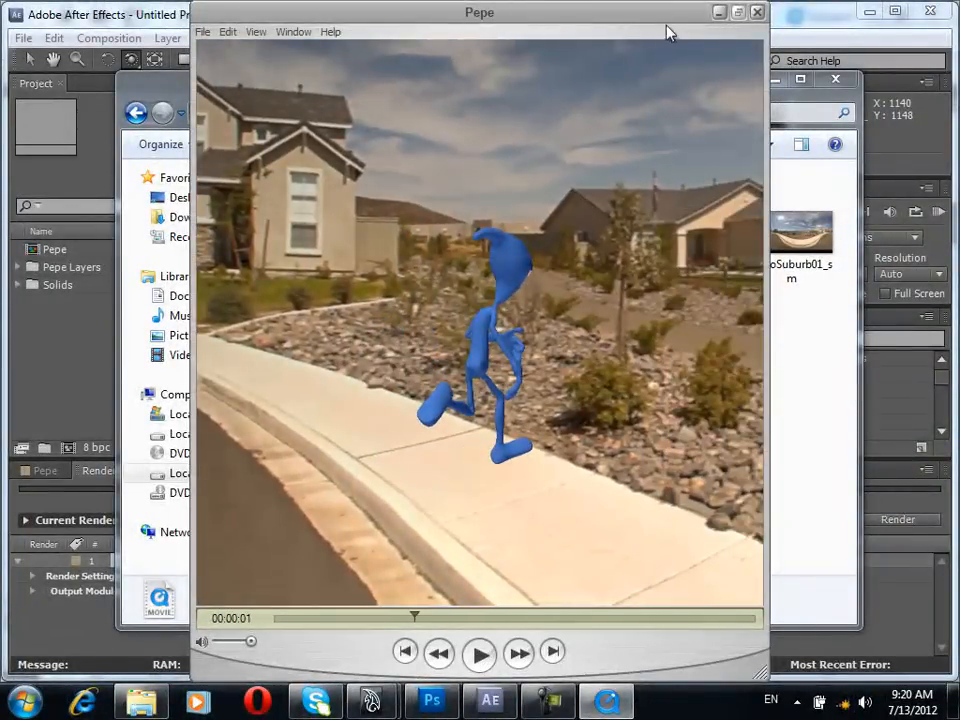